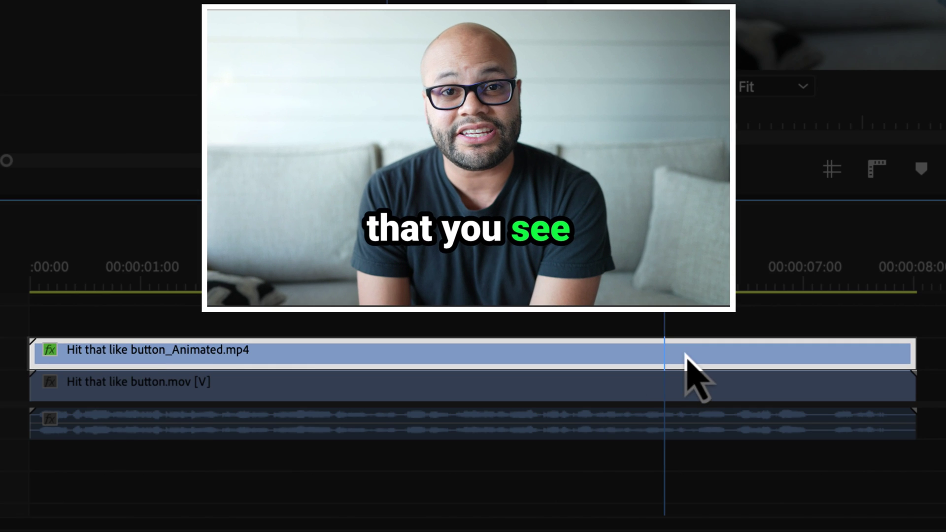
Scrub the Premiere timeline to preview the caption overlay, then switch to Descript.
{"action": "left_click_drag", "start_coordinate": [664, 315], "coordinate": [768, 288]}
{"action": "key", "text": "super+Tab"}
{"action": "key", "text": "super+Tab"}
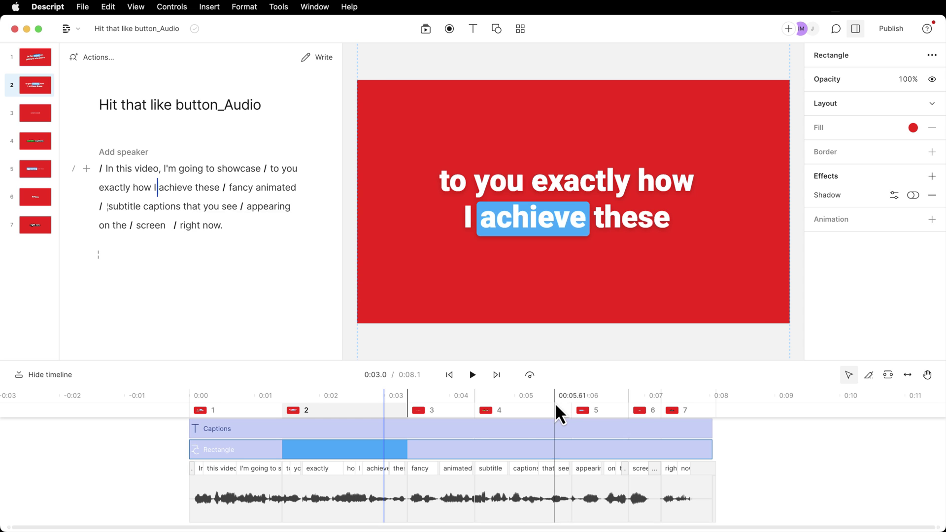
{"action": "left_click_drag", "start_coordinate": [453, 401], "coordinate": [525, 393]}
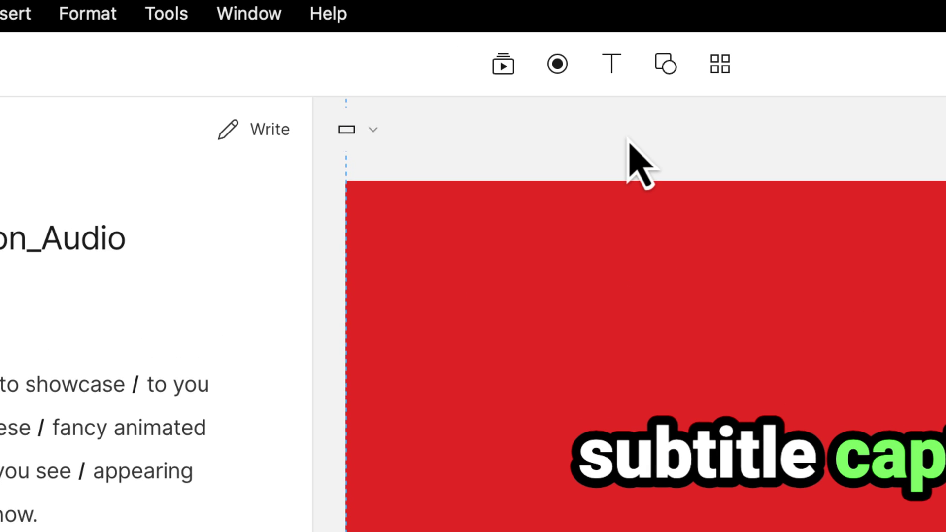
{"action": "left_click", "coordinate": [347, 132]}
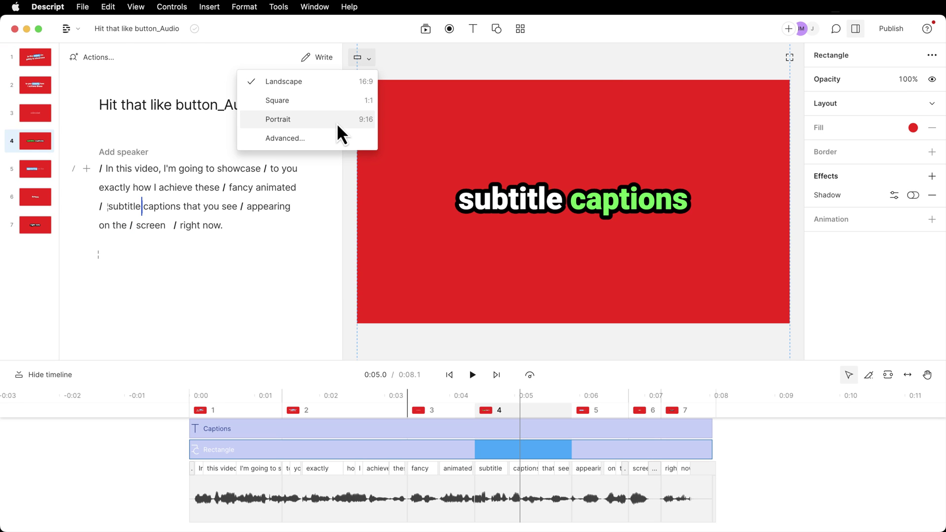
{"action": "left_click", "coordinate": [329, 197]}
{"action": "left_click", "coordinate": [427, 401]}
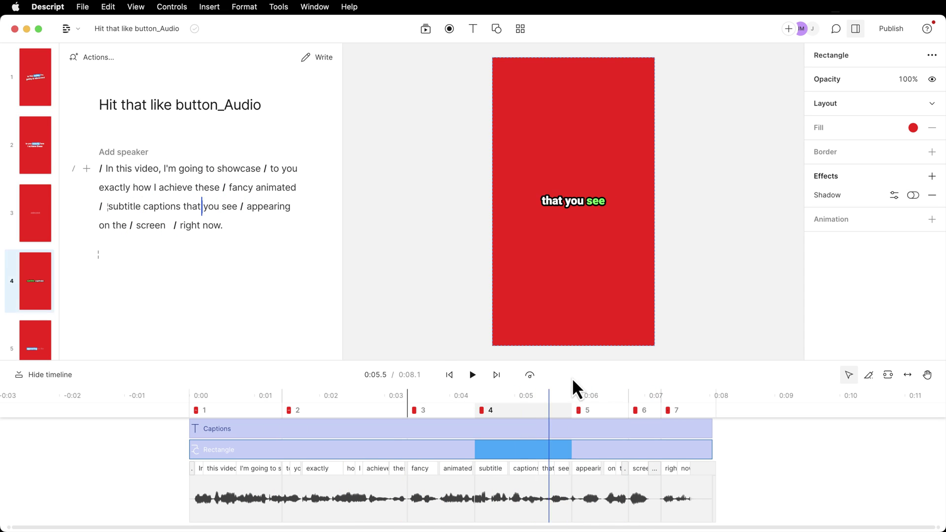
{"action": "left_click", "coordinate": [574, 391]}
{"action": "left_click", "coordinate": [362, 57]}
{"action": "left_click", "coordinate": [296, 81]}
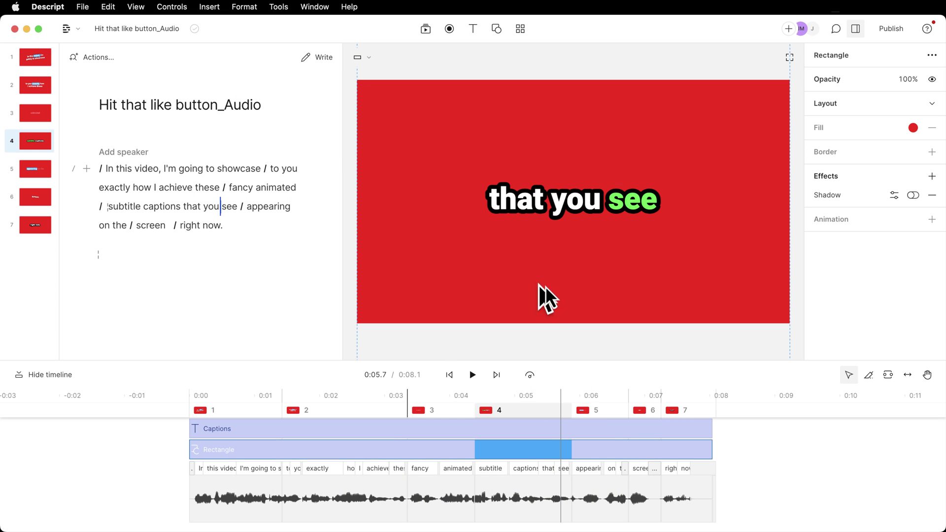
{"action": "left_click", "coordinate": [667, 397]}
{"action": "left_click", "coordinate": [416, 397]}
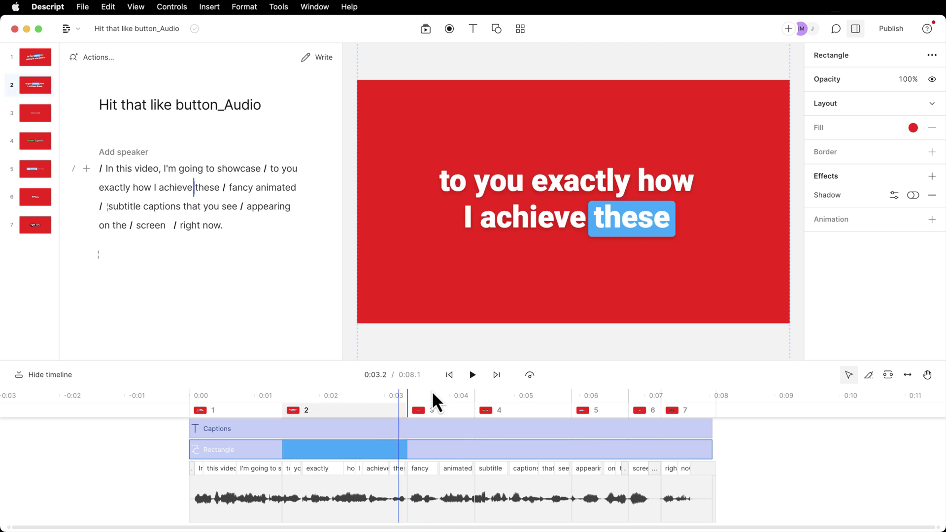
{"action": "left_click", "coordinate": [466, 396]}
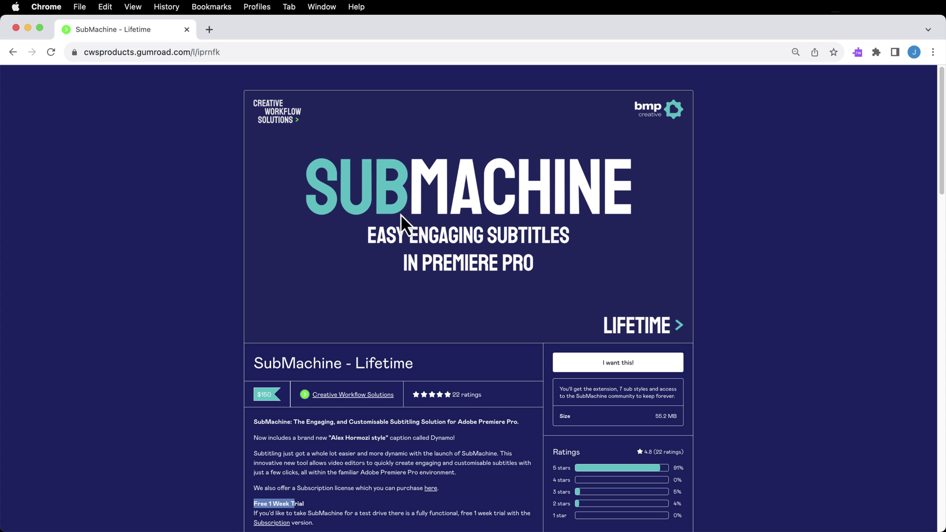
Scroll the SubMachine – Lifetime Gumroad page to view its demo video and animated subtitle GIF.
{"action": "scroll", "coordinate": [404, 258], "scroll_direction": "down", "scroll_amount": 12}
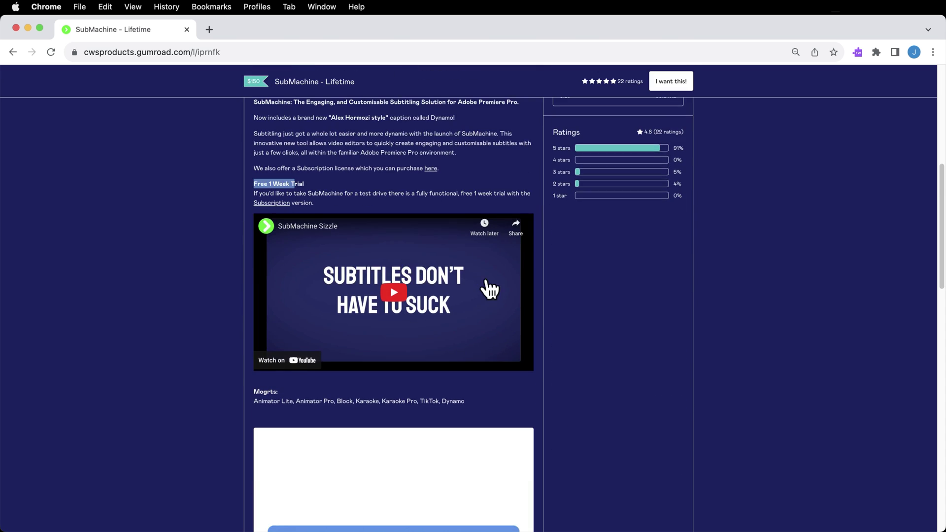
{"action": "scroll", "coordinate": [489, 289], "scroll_direction": "down", "scroll_amount": 9}
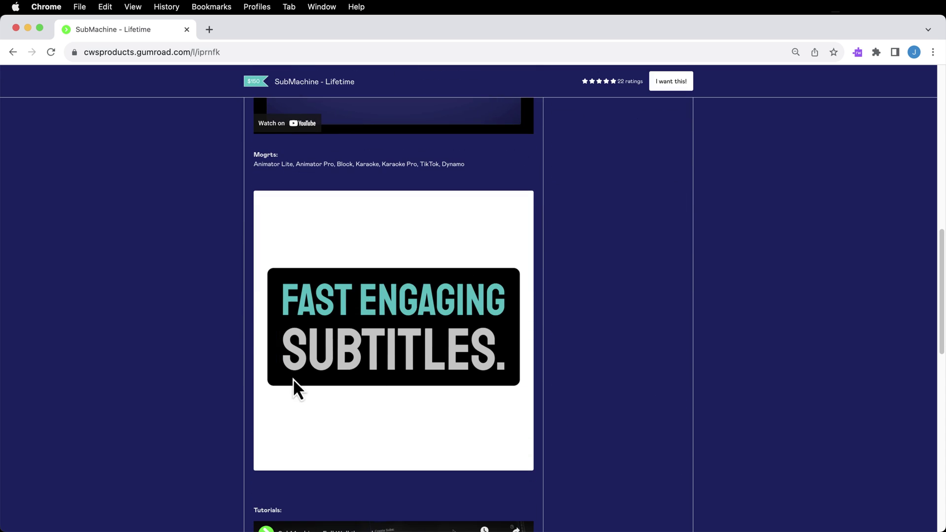
{"action": "scroll", "coordinate": [327, 321], "scroll_direction": "down", "scroll_amount": 1}
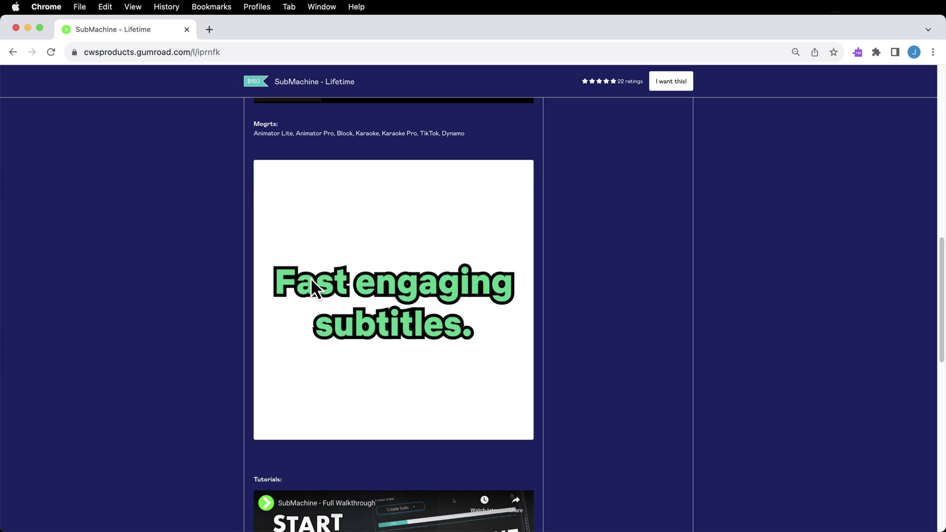
{"action": "scroll", "coordinate": [363, 301], "scroll_direction": "down", "scroll_amount": 1}
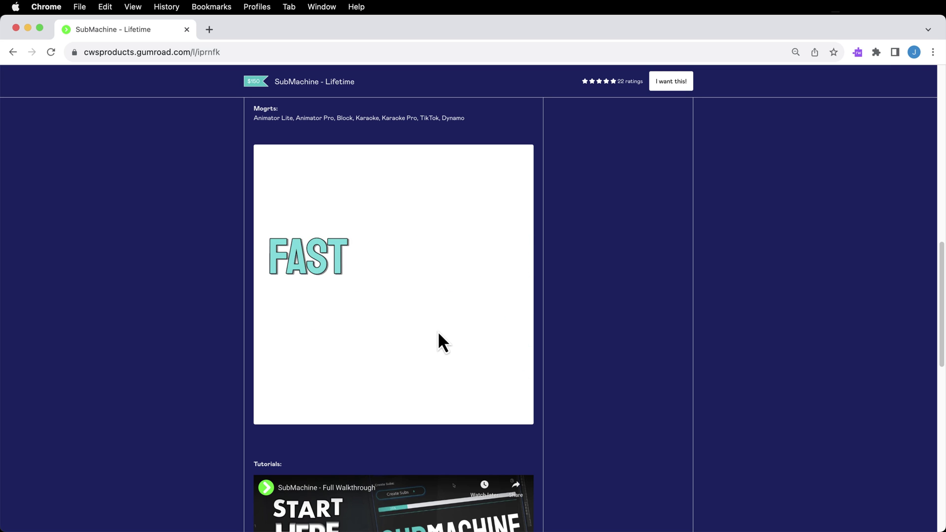
{"action": "scroll", "coordinate": [395, 332], "scroll_direction": "up", "scroll_amount": 6}
{"action": "scroll", "coordinate": [369, 333], "scroll_direction": "up", "scroll_amount": 5}
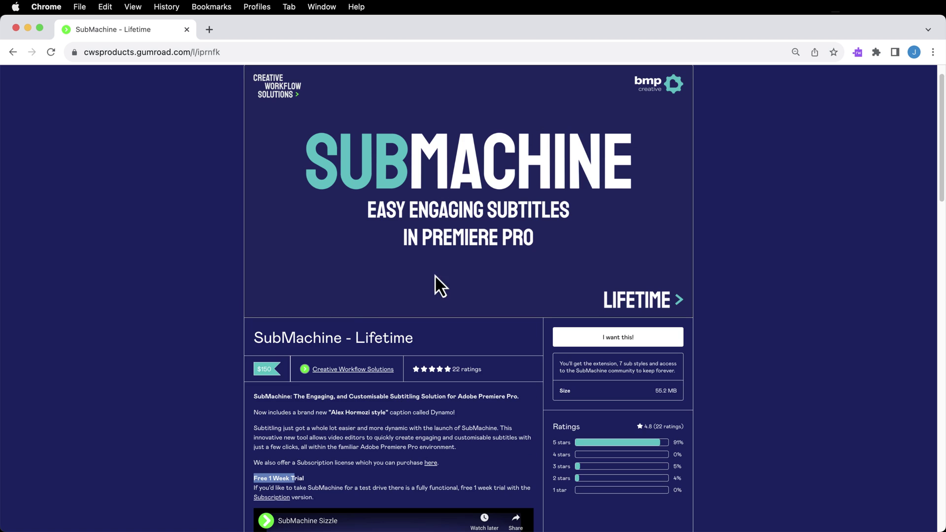
{"action": "scroll", "coordinate": [383, 279], "scroll_direction": "down", "scroll_amount": 13}
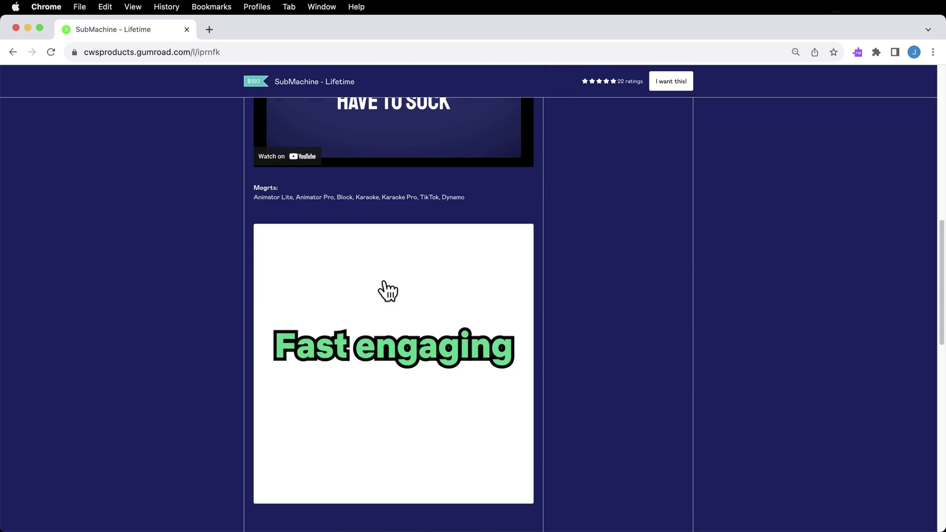
{"action": "scroll", "coordinate": [385, 285], "scroll_direction": "up", "scroll_amount": 1}
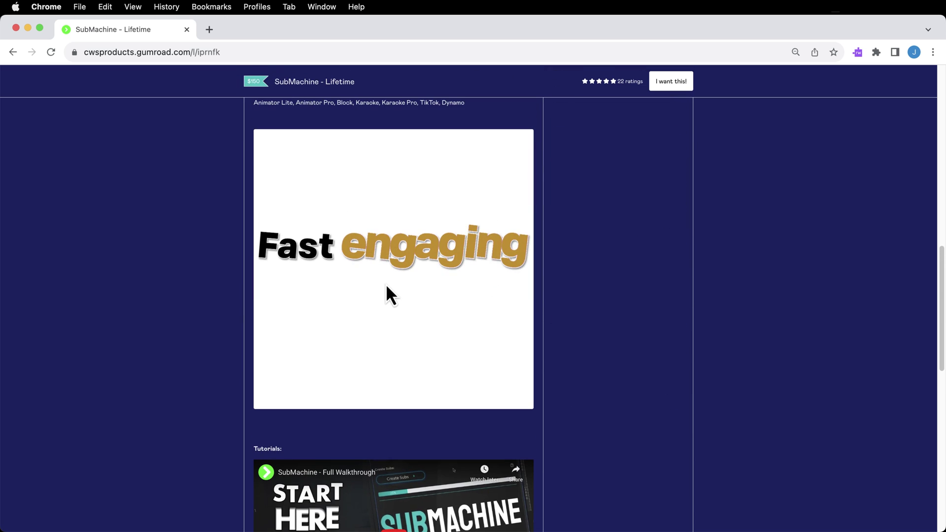
{"action": "scroll", "coordinate": [384, 284], "scroll_direction": "up", "scroll_amount": 1}
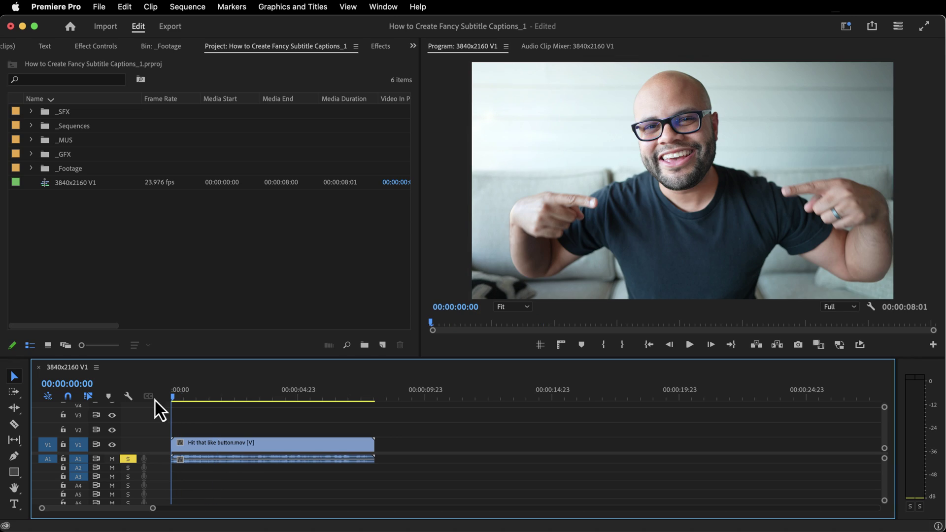
Expand the A1 audio track to show its waveform and move the playhead to 00:00:01:17.
{"action": "double_click", "coordinate": [158, 455]}
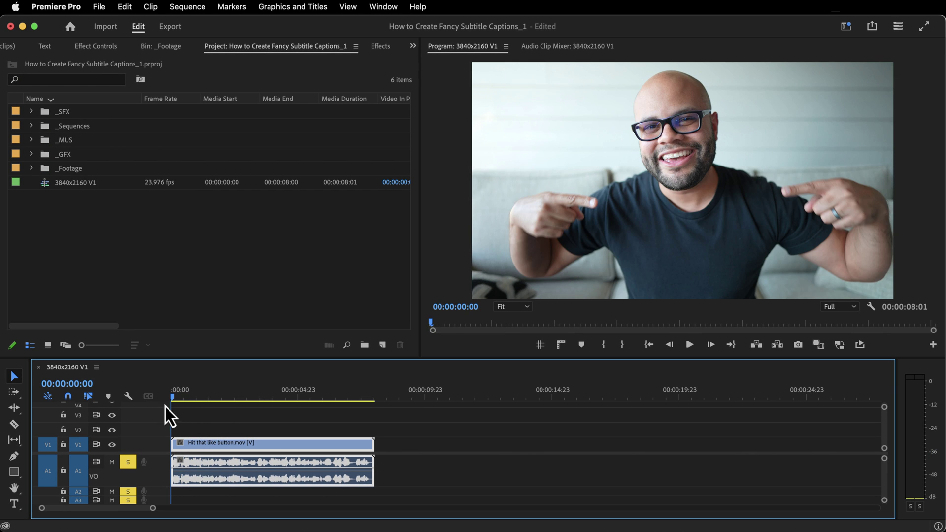
{"action": "left_click_drag", "start_coordinate": [168, 404], "coordinate": [266, 403]}
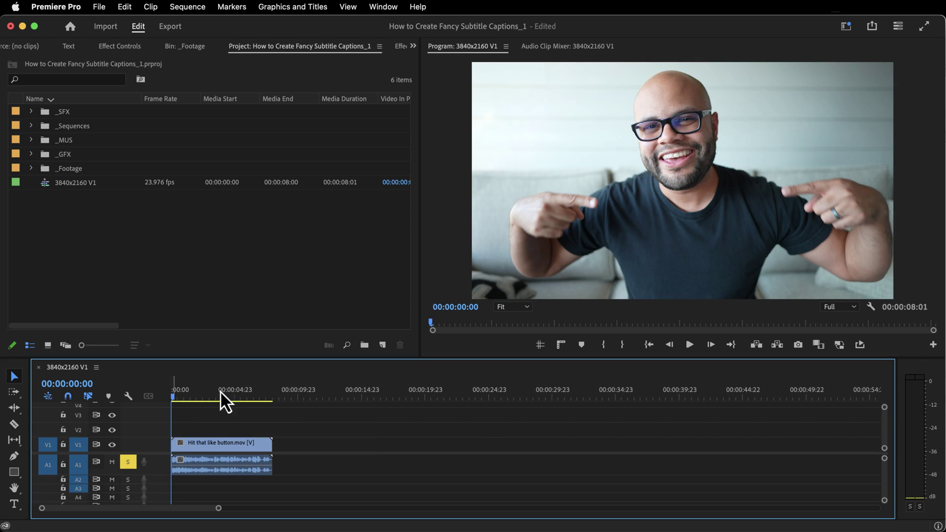
Export the sequence audio only as a Waveform Audio file named Hit that like button_Audio.
{"action": "left_click_drag", "start_coordinate": [258, 398], "coordinate": [172, 397]}
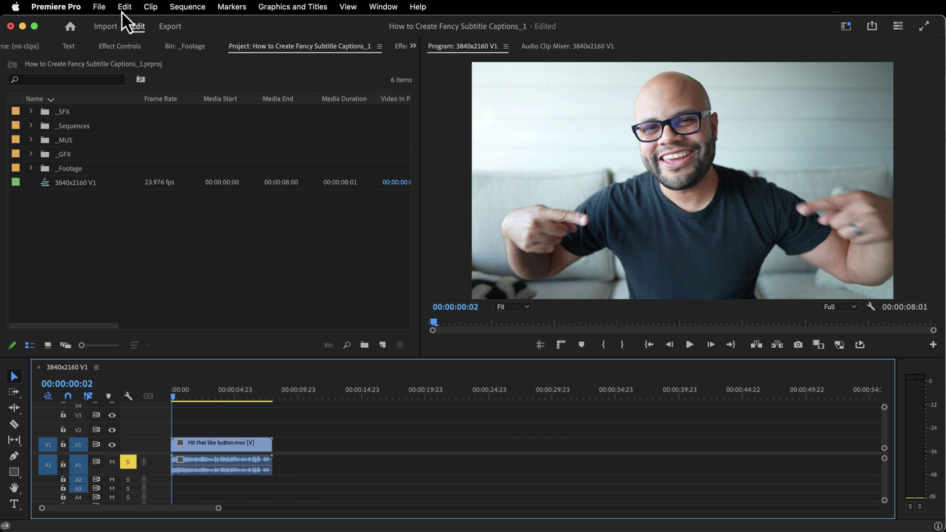
{"action": "left_click", "coordinate": [101, 7]}
{"action": "mouse_move", "coordinate": [126, 357]}
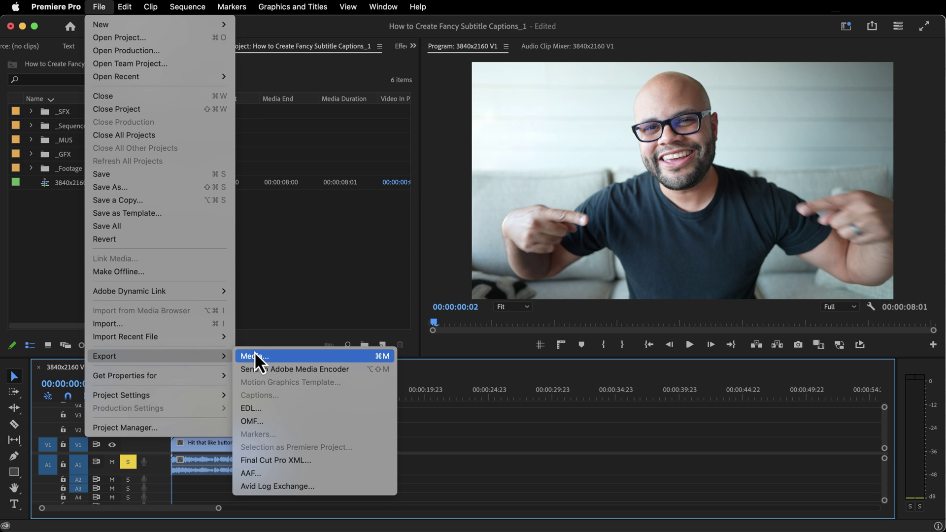
{"action": "left_click", "coordinate": [257, 355]}
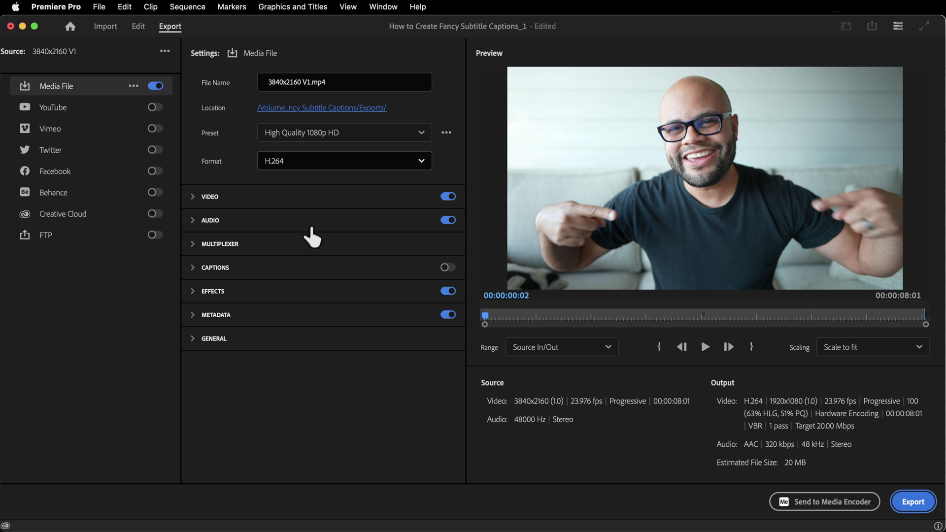
{"action": "left_click", "coordinate": [369, 170]}
{"action": "scroll", "coordinate": [332, 359], "scroll_direction": "down", "scroll_amount": 5}
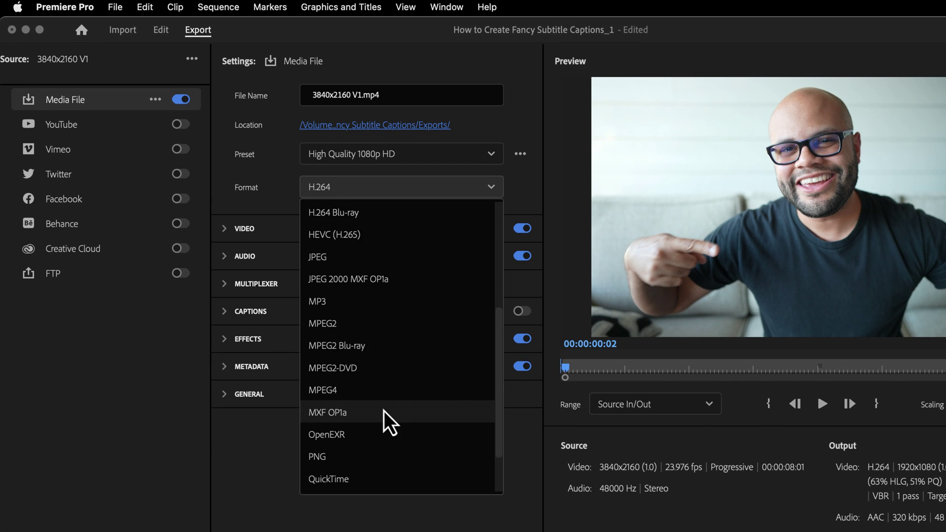
{"action": "left_click", "coordinate": [340, 481]}
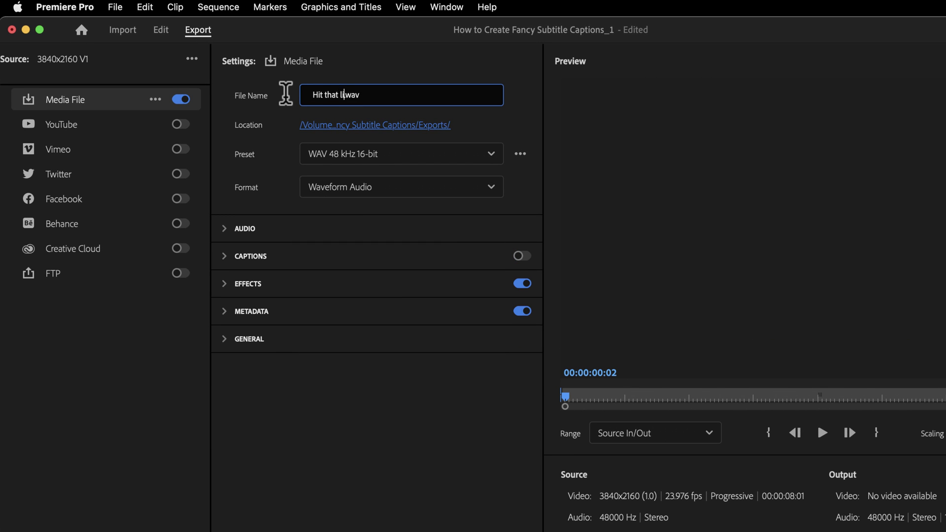
{"action": "type", "text": "_Audio"}
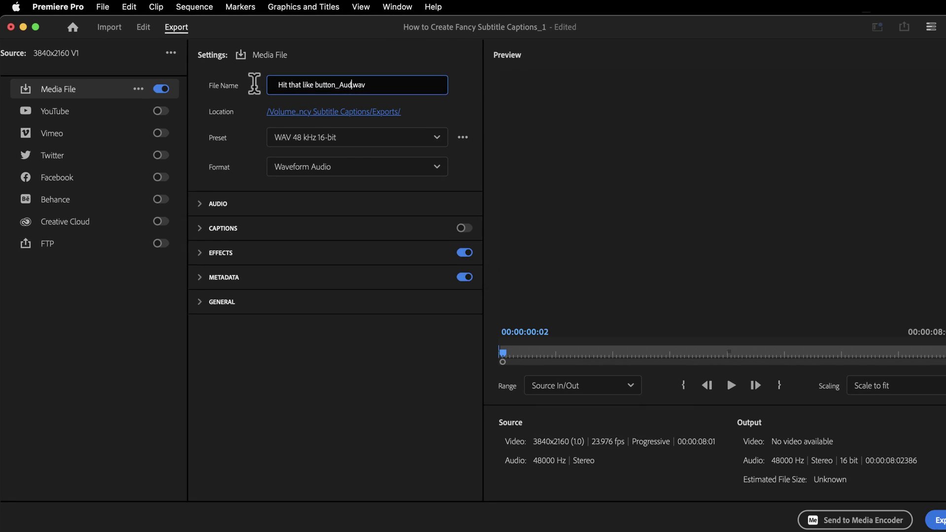
{"action": "left_click", "coordinate": [911, 501]}
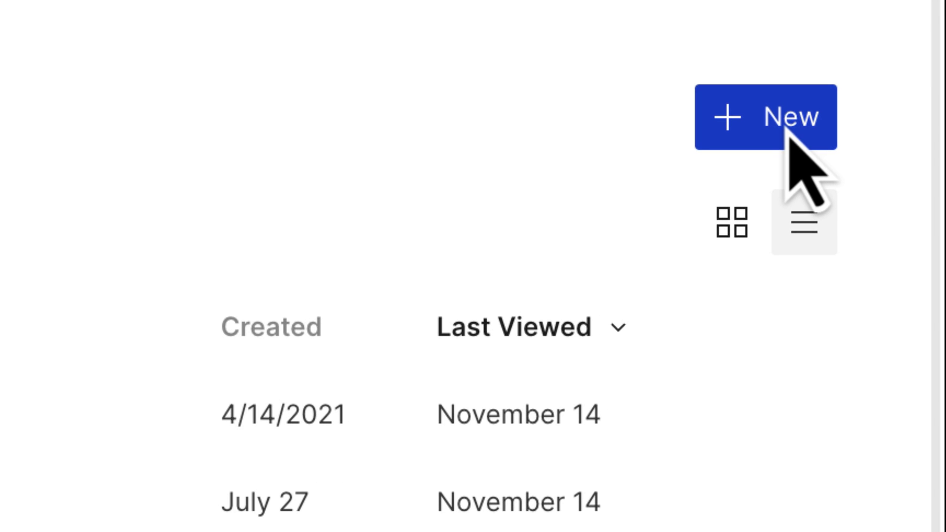
Create a new video project and add the Hit that like button_Audio.wav recording to the script.
{"action": "left_click", "coordinate": [787, 131]}
{"action": "left_click", "coordinate": [742, 213]}
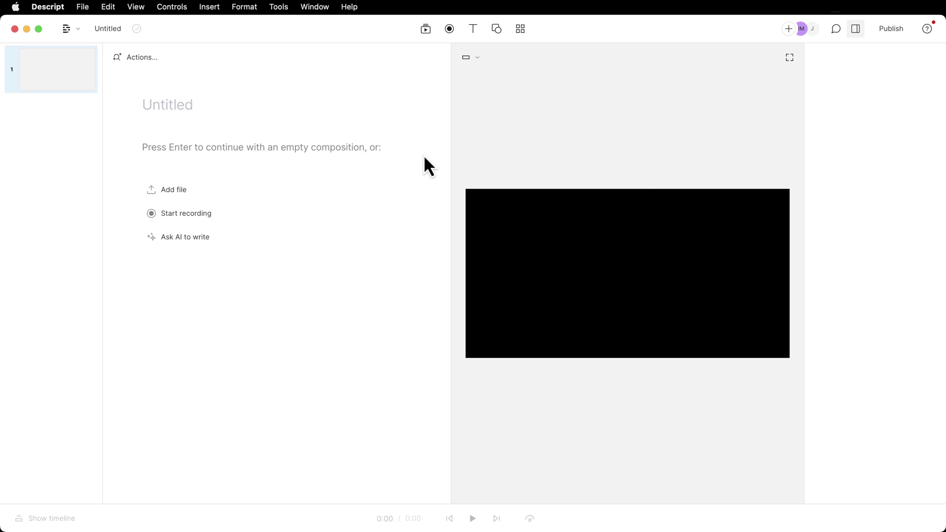
{"action": "left_click", "coordinate": [165, 188]}
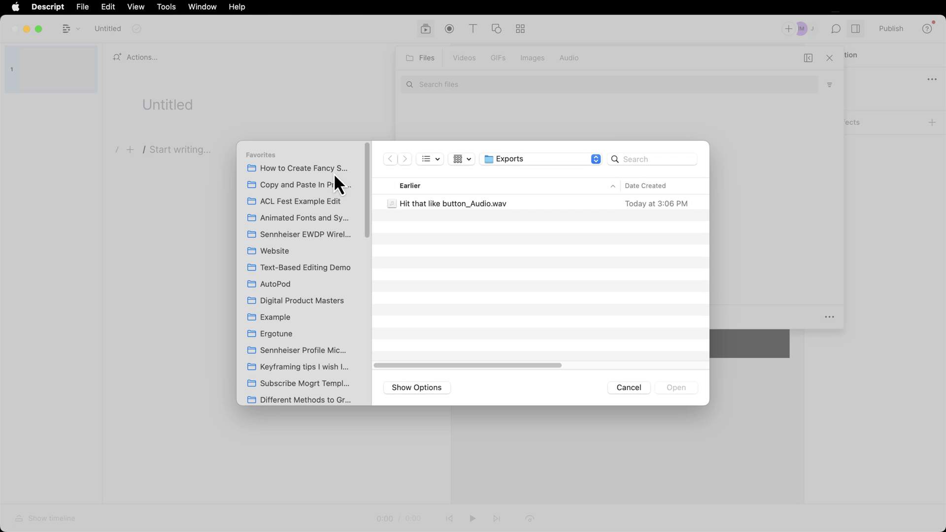
{"action": "left_click", "coordinate": [426, 207]}
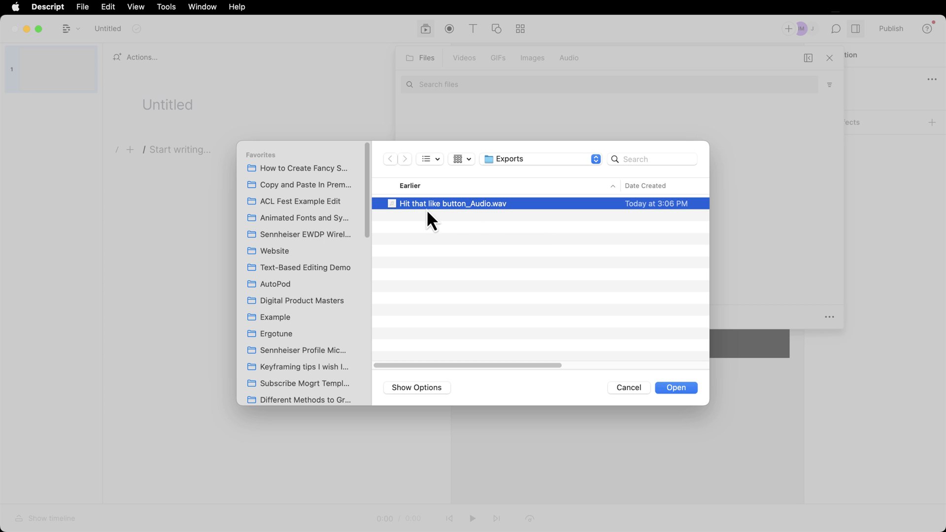
{"action": "left_click", "coordinate": [680, 388]}
{"action": "left_click", "coordinate": [718, 296]}
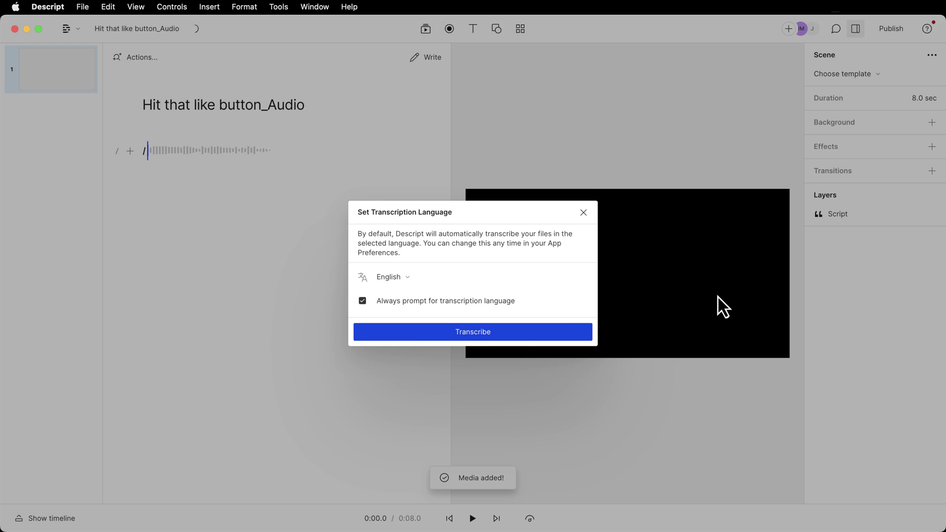
Transcribe the audio in English, show the timeline, and play it back from about 1.3 seconds.
{"action": "left_click", "coordinate": [524, 333]}
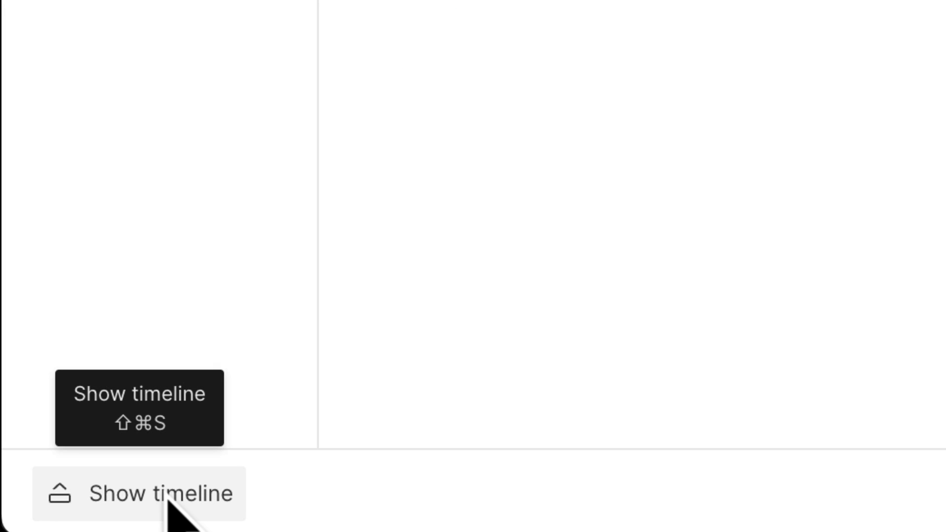
{"action": "left_click", "coordinate": [156, 493]}
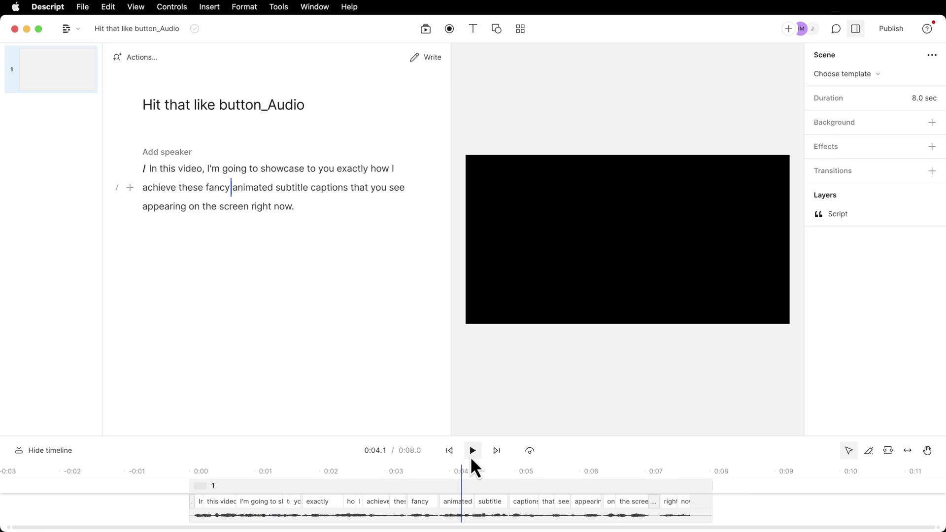
{"action": "left_click", "coordinate": [274, 474]}
{"action": "key", "text": "space"}
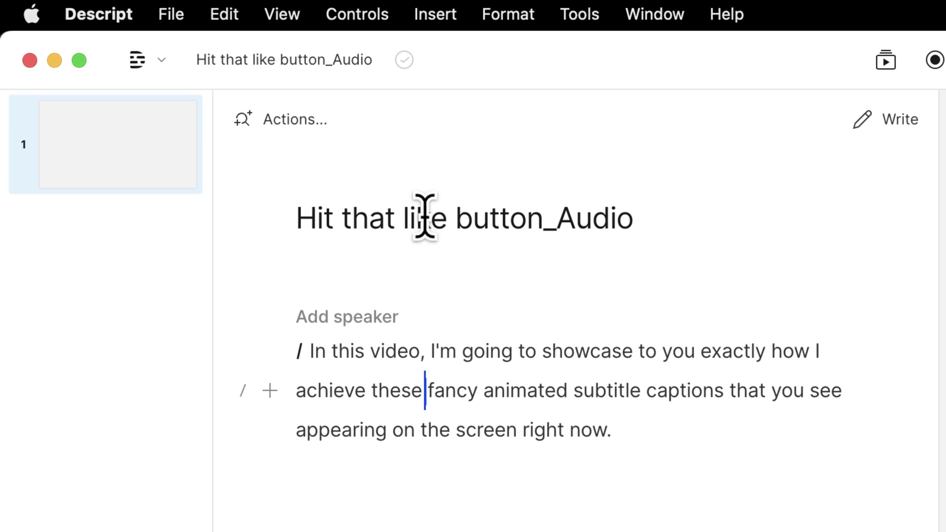
{"action": "left_click", "coordinate": [327, 120]}
Insert captions from the transcript and preview them around 2.8 and 5.5 seconds.
{"action": "type", "text": "captio"}
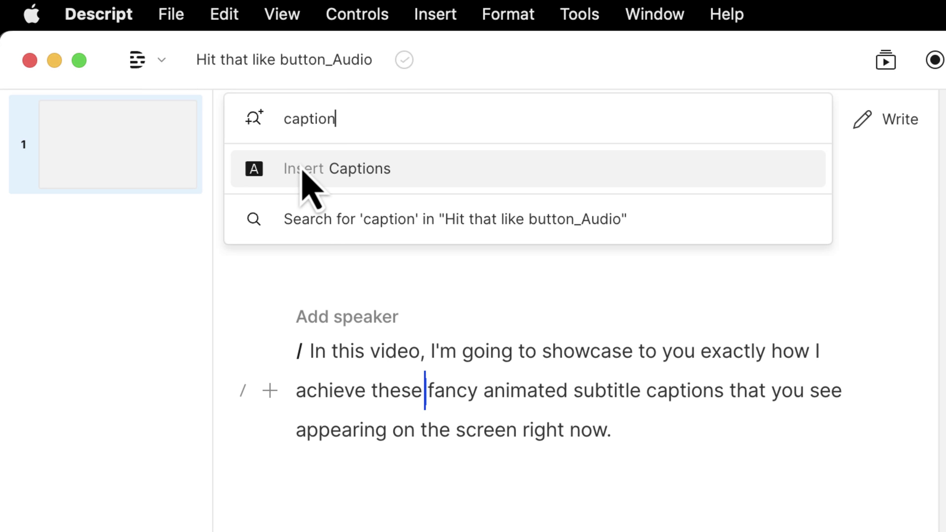
{"action": "type", "text": "n"}
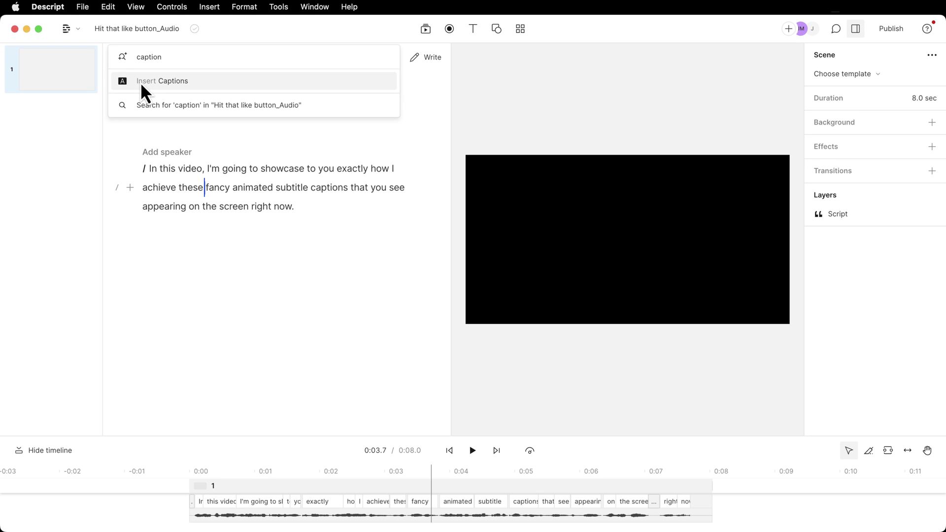
{"action": "left_click", "coordinate": [291, 170]}
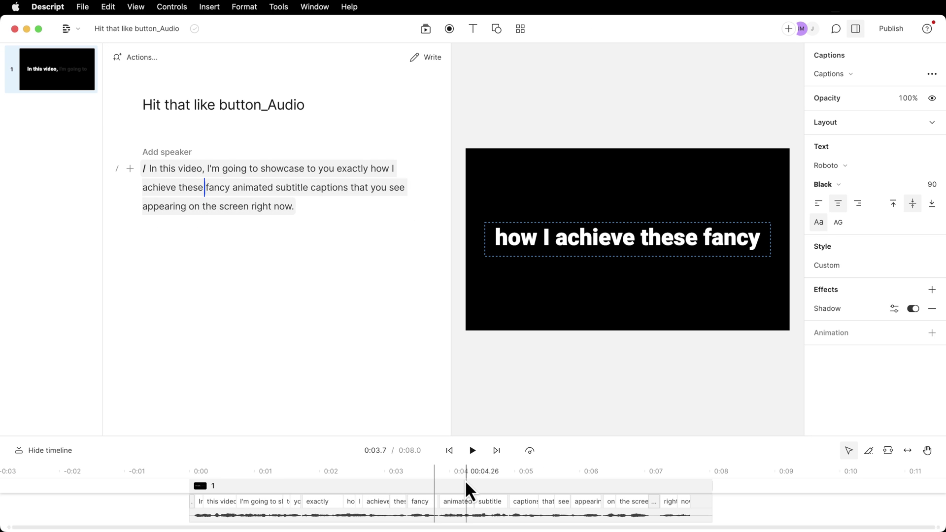
{"action": "left_click", "coordinate": [162, 495]}
{"action": "left_click", "coordinate": [374, 478]}
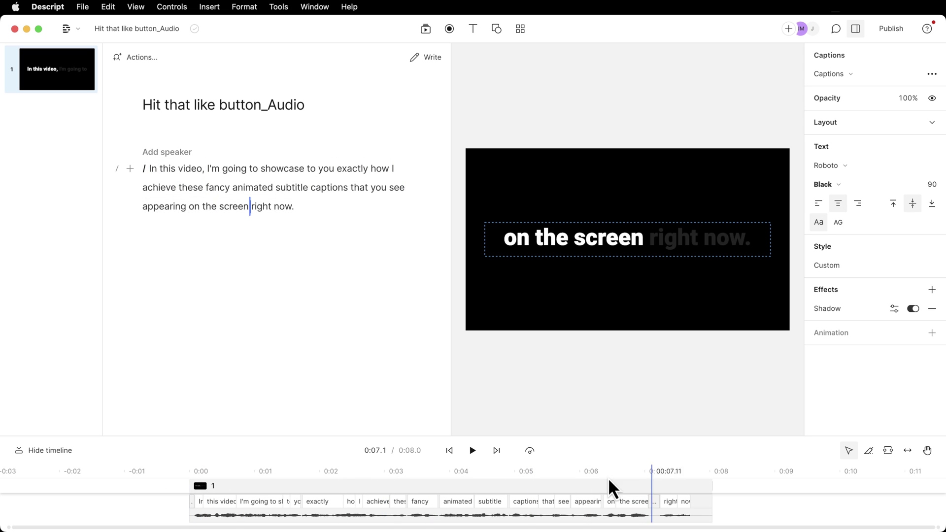
{"action": "left_click_drag", "start_coordinate": [234, 477], "coordinate": [548, 480]}
Switch the captions to the Classic style and narrow the caption box so fewer words show.
{"action": "left_click", "coordinate": [835, 266]}
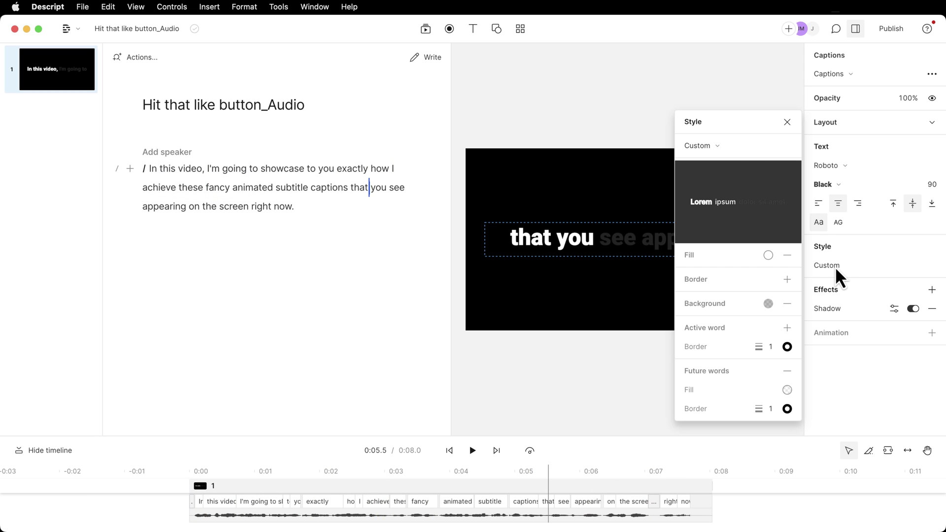
{"action": "left_click", "coordinate": [714, 146]}
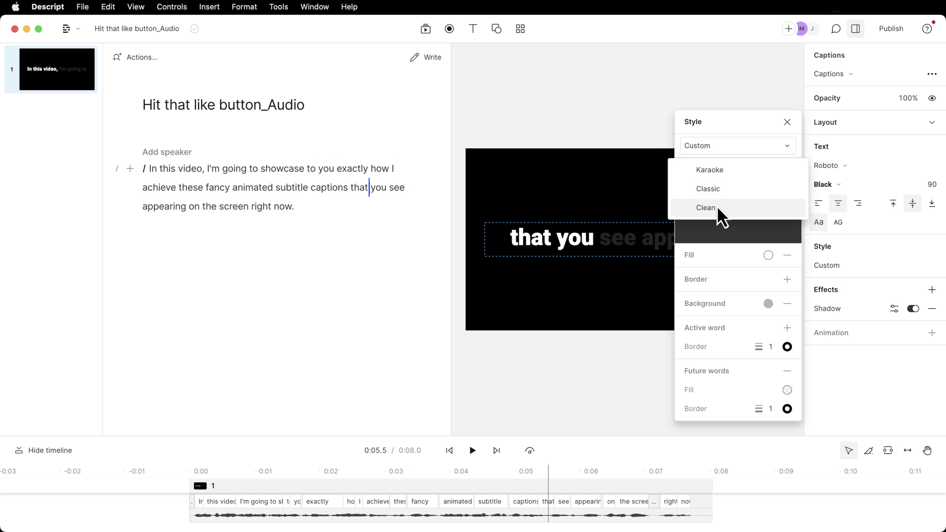
{"action": "left_click", "coordinate": [711, 190]}
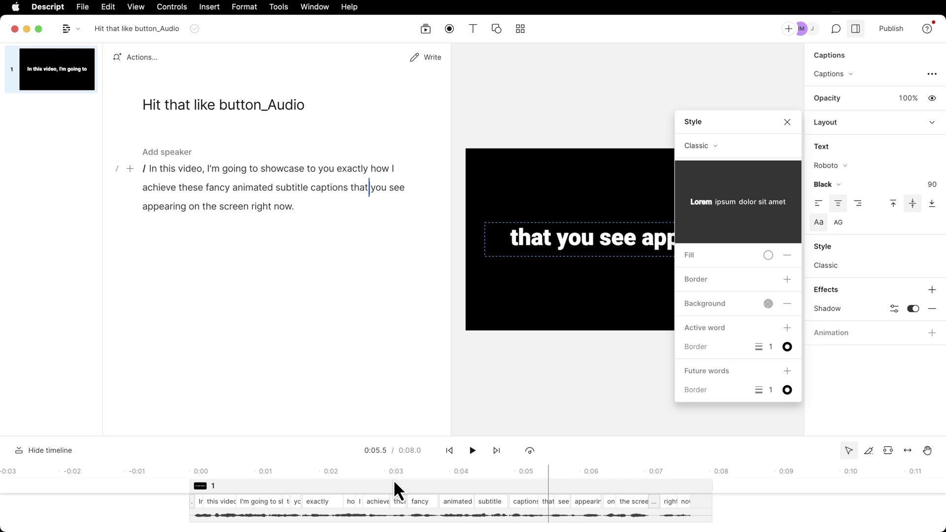
{"action": "key", "text": "Escape"}
{"action": "left_click", "coordinate": [347, 466]}
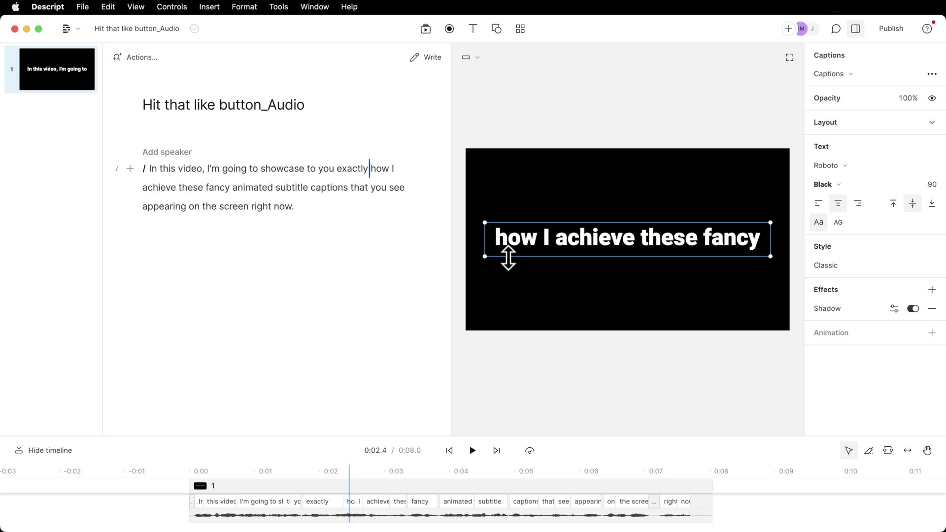
{"action": "left_click_drag", "start_coordinate": [486, 257], "coordinate": [619, 237]}
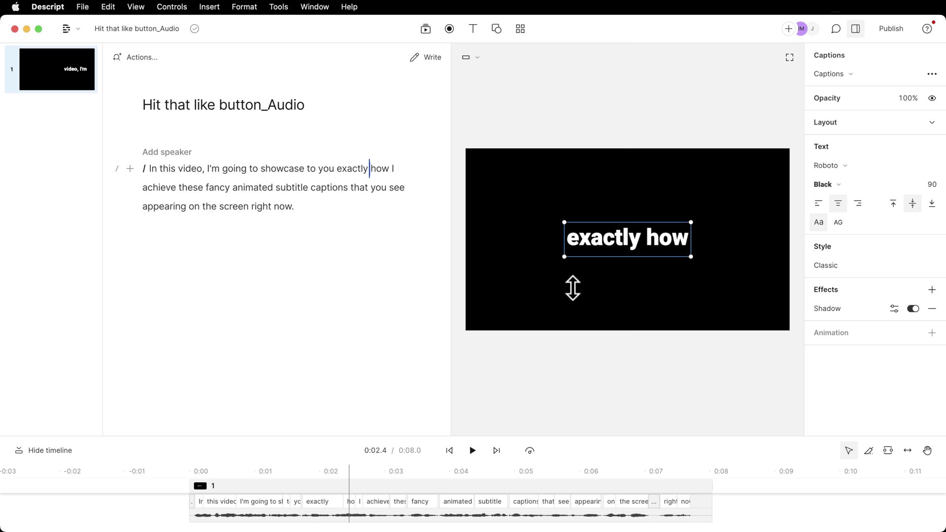
{"action": "left_click", "coordinate": [381, 473]}
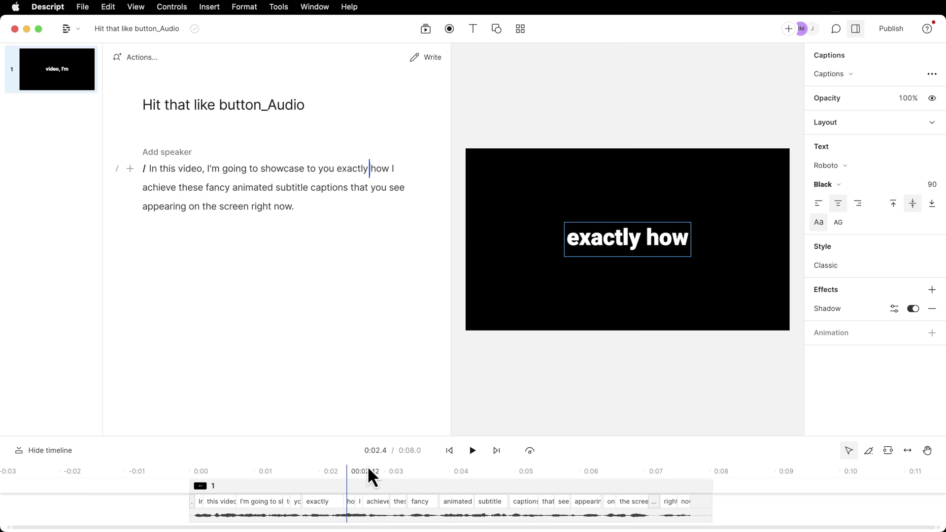
{"action": "left_click", "coordinate": [287, 471]}
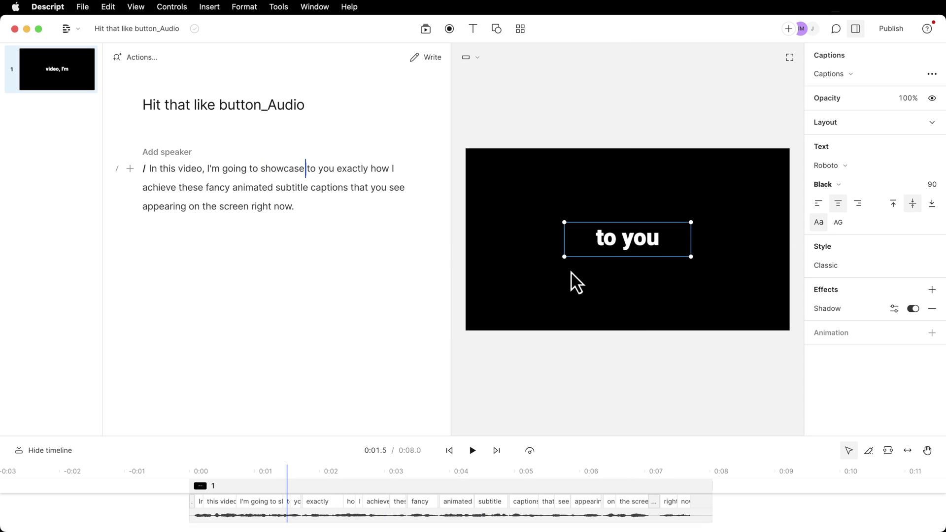
{"action": "left_click_drag", "start_coordinate": [284, 473], "coordinate": [379, 473]}
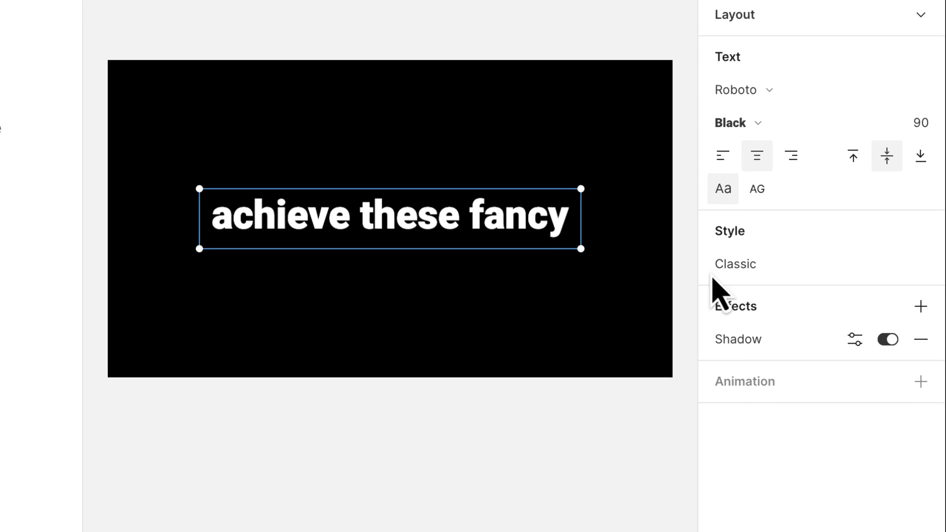
{"action": "left_click", "coordinate": [731, 266]}
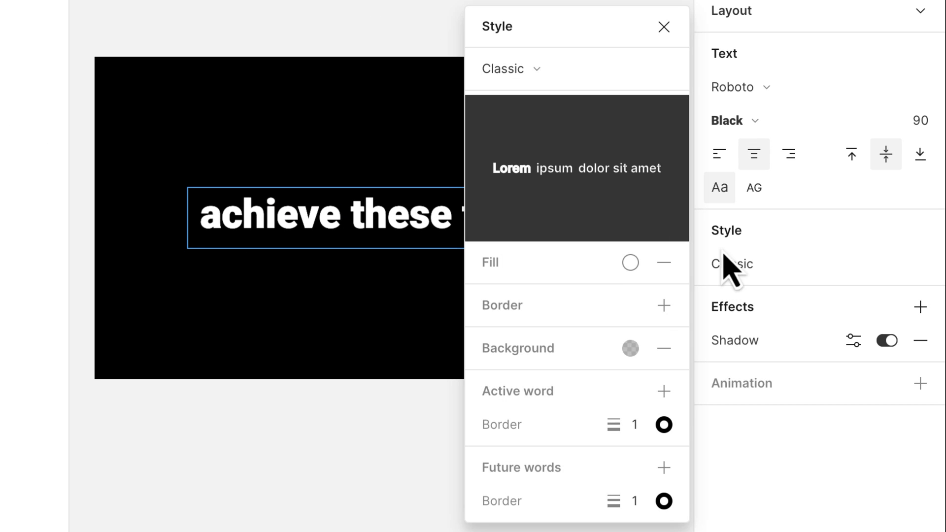
{"action": "left_click", "coordinate": [526, 73]}
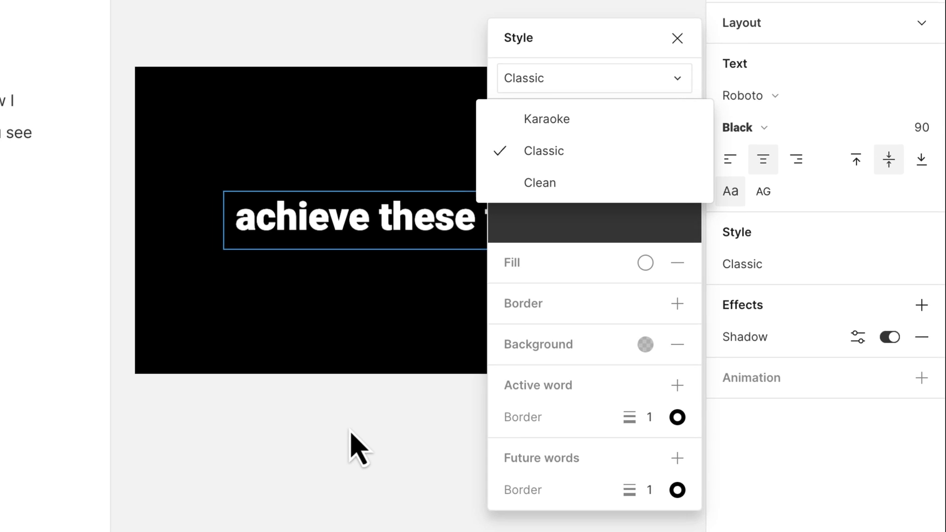
{"action": "left_click", "coordinate": [358, 448]}
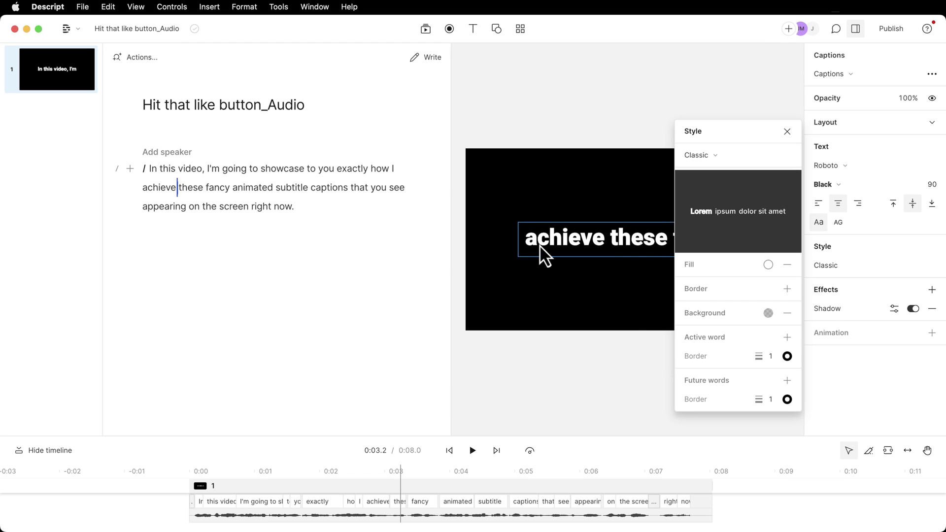
{"action": "left_click", "coordinate": [528, 373]}
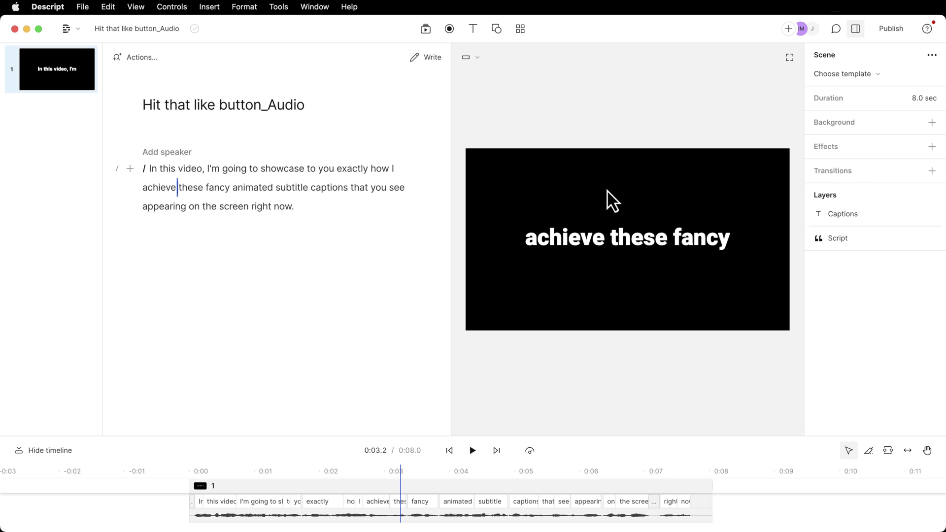
Add a scene background and set its colour to red ff0000.
{"action": "left_click", "coordinate": [934, 128]}
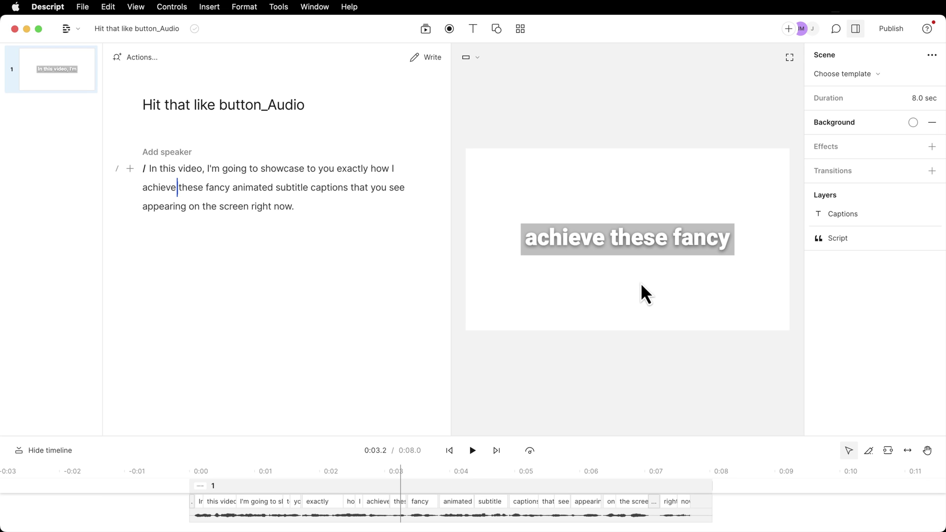
{"action": "left_click", "coordinate": [913, 122]}
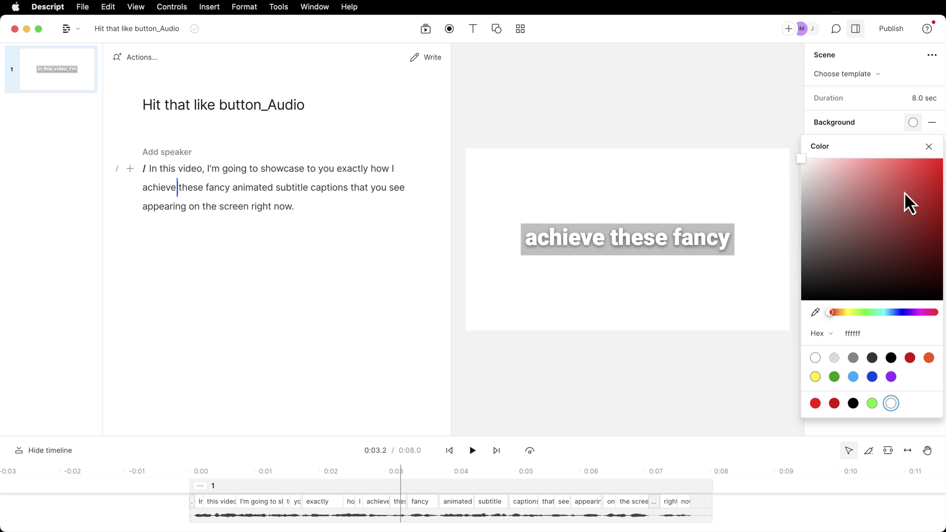
{"action": "left_click_drag", "start_coordinate": [904, 191], "coordinate": [942, 158]}
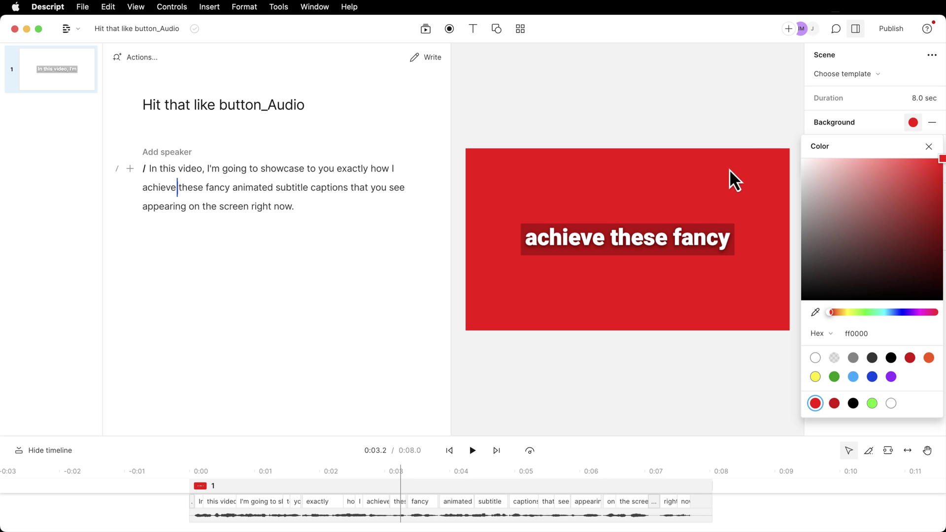
{"action": "left_click", "coordinate": [929, 147]}
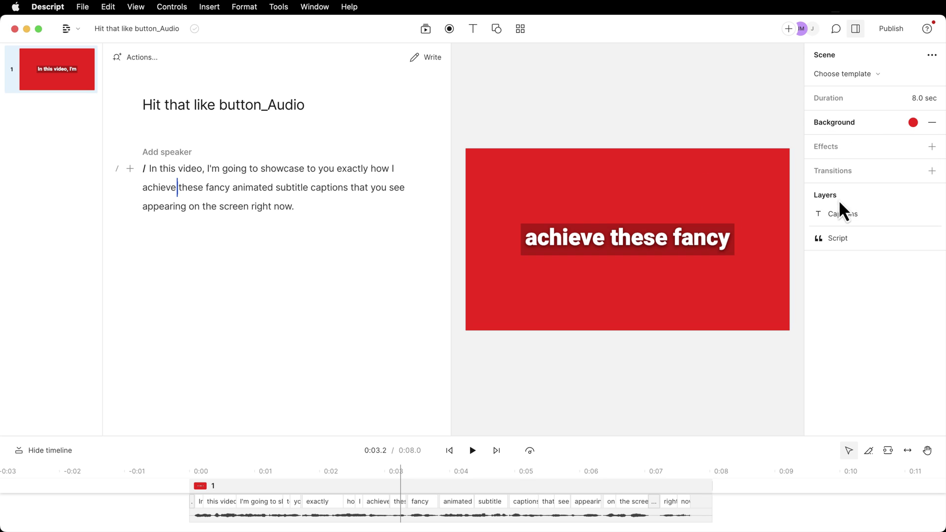
Select the Captions layer and keep its Roboto font in Black weight.
{"action": "left_click", "coordinate": [842, 210]}
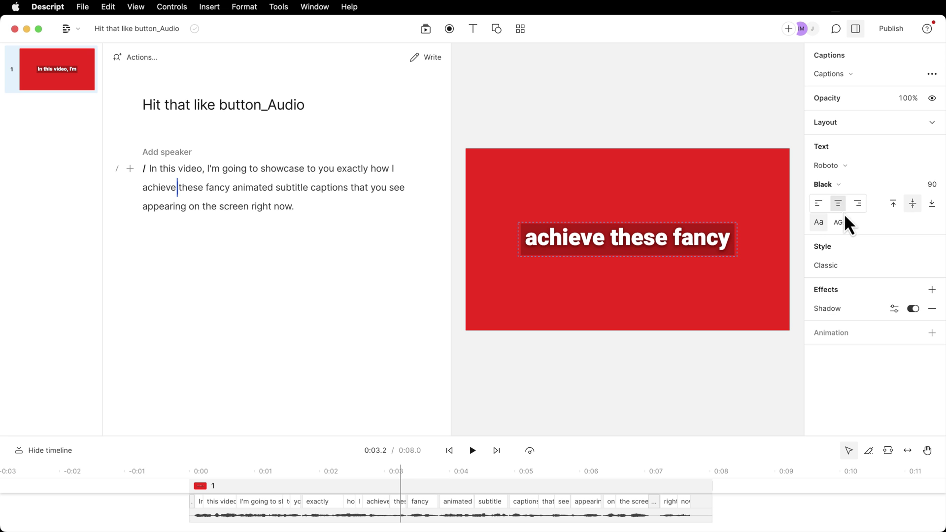
{"action": "left_click", "coordinate": [841, 164]}
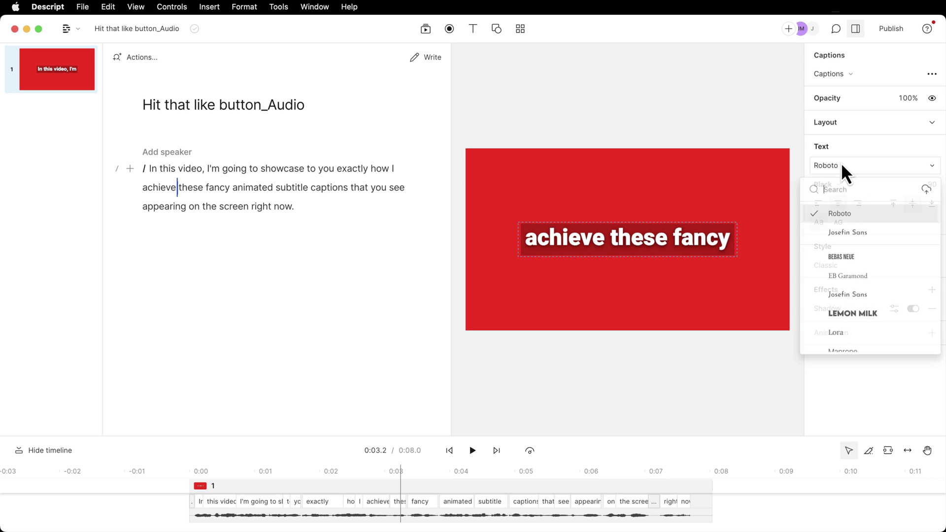
{"action": "left_click", "coordinate": [873, 150]}
{"action": "left_click", "coordinate": [832, 185]}
{"action": "left_click", "coordinate": [897, 157]}
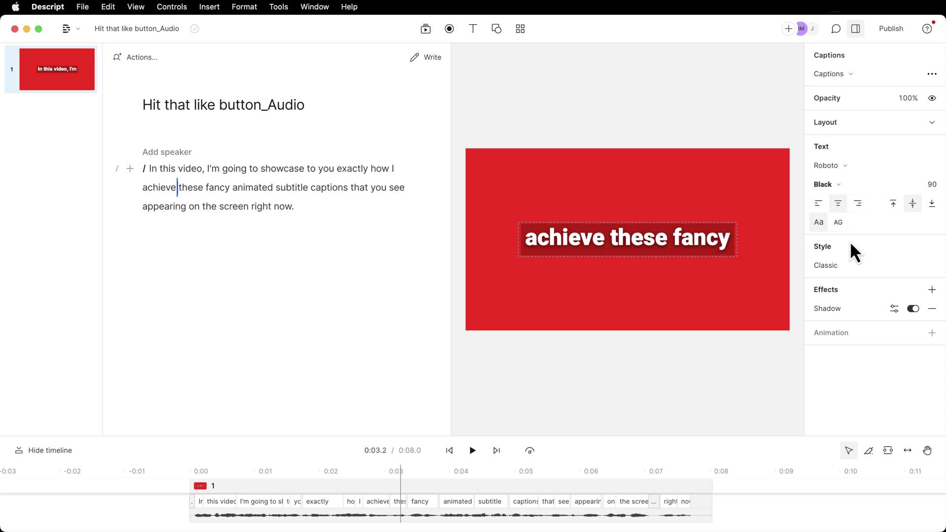
Apply the Karaoke caption style and preview the word highlight through 'going to showcase'.
{"action": "left_click", "coordinate": [831, 269]}
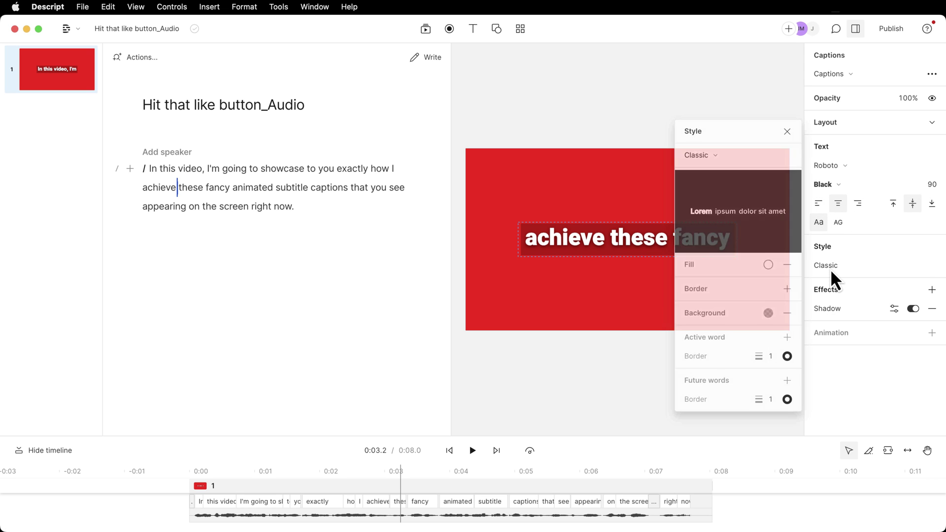
{"action": "left_click", "coordinate": [729, 153]}
{"action": "left_click", "coordinate": [716, 179]}
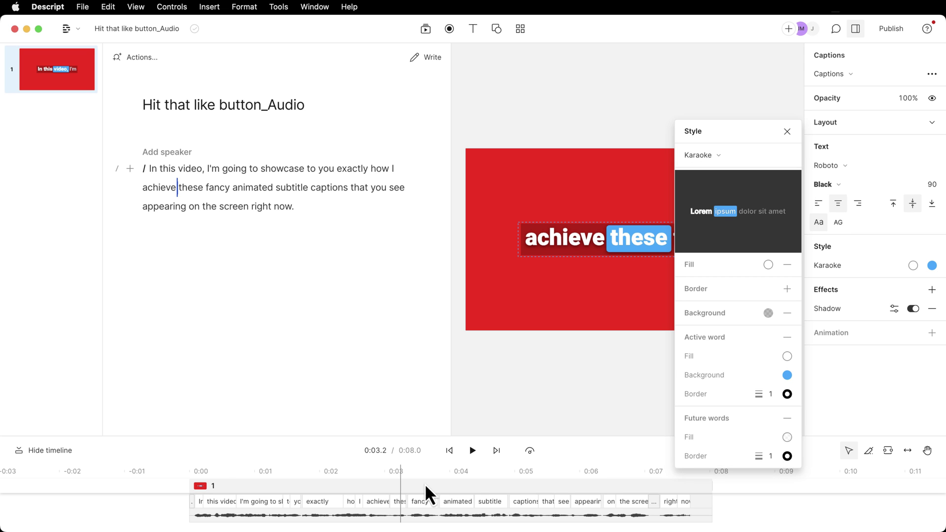
{"action": "key", "text": "Escape"}
{"action": "left_click", "coordinate": [278, 472]}
{"action": "left_click", "coordinate": [244, 475]}
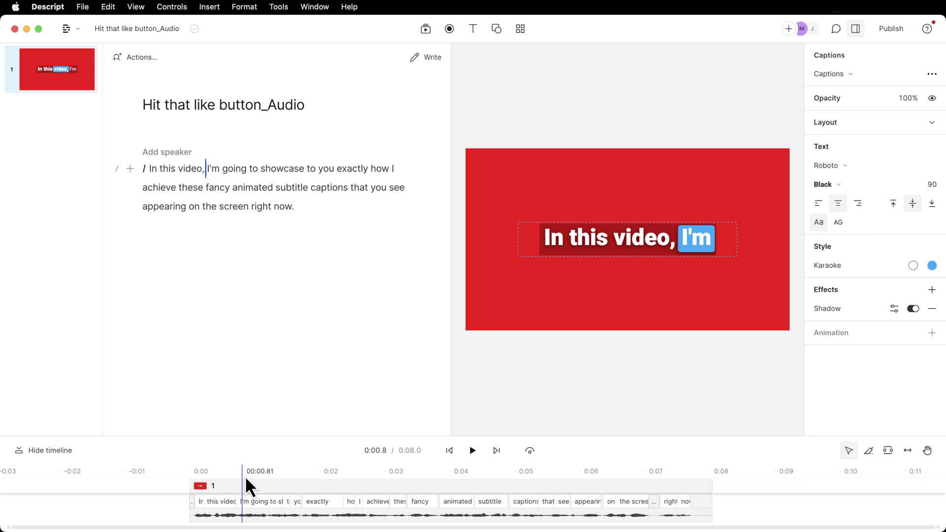
{"action": "left_click", "coordinate": [263, 471]}
{"action": "left_click_drag", "start_coordinate": [264, 472], "coordinate": [315, 479]}
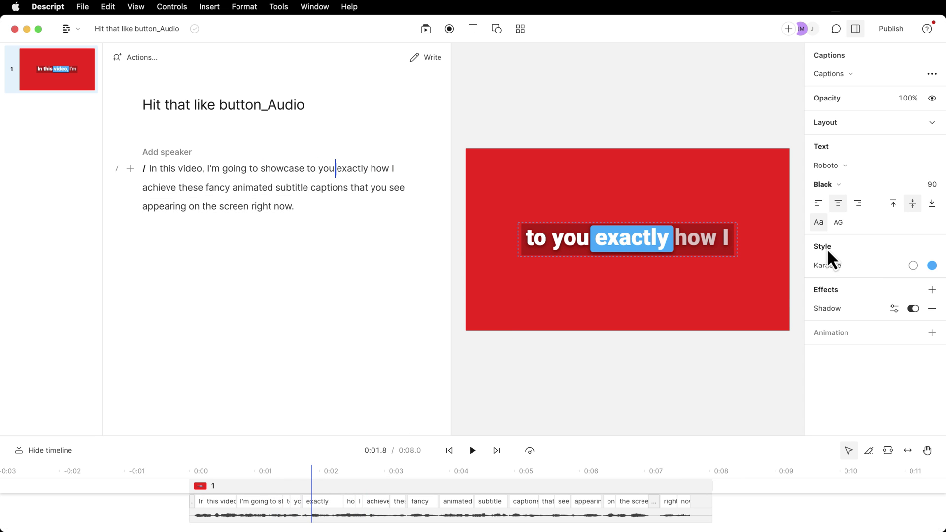
Keep the background, blue active-word highlight and future-word styling, setting future words to 43% opacity.
{"action": "left_click", "coordinate": [824, 267]}
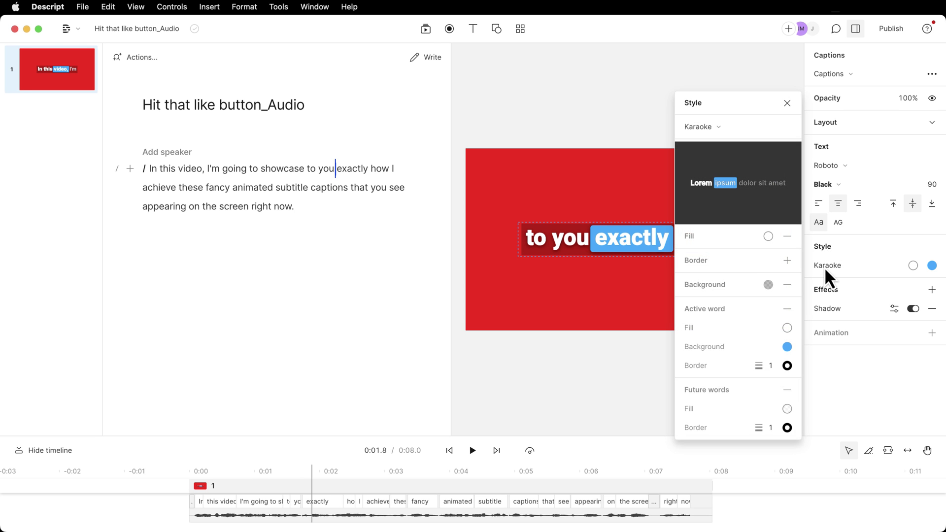
{"action": "left_click_drag", "start_coordinate": [640, 67], "coordinate": [118, 36]}
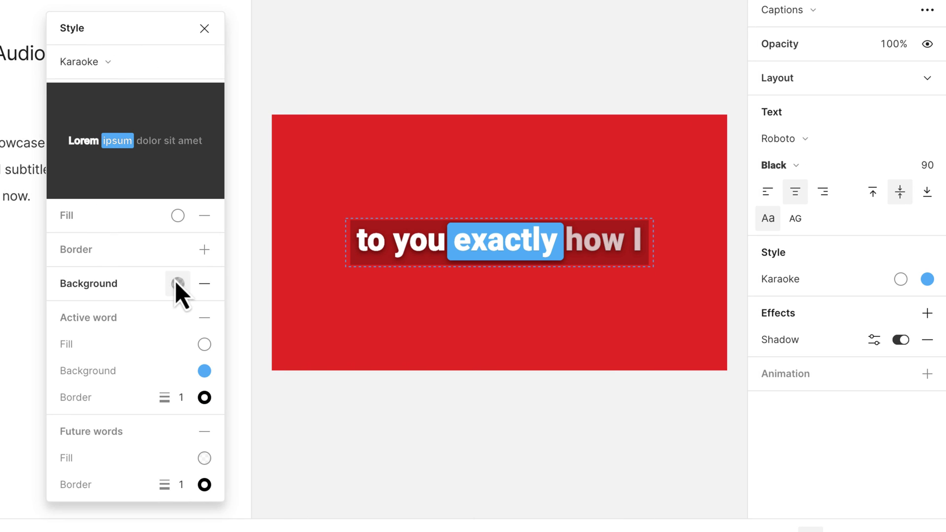
{"action": "left_click", "coordinate": [204, 285]}
{"action": "left_click", "coordinate": [205, 286]}
{"action": "left_click", "coordinate": [204, 318]}
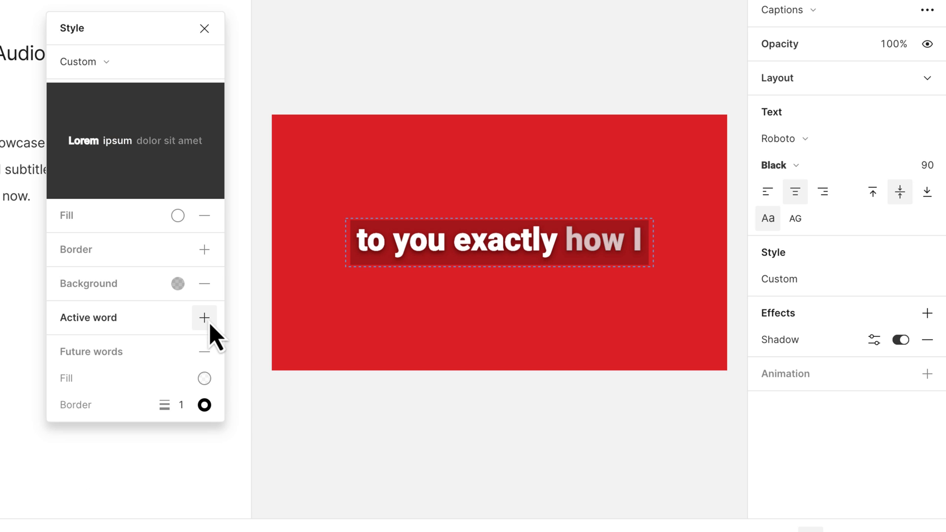
{"action": "left_click", "coordinate": [204, 317]}
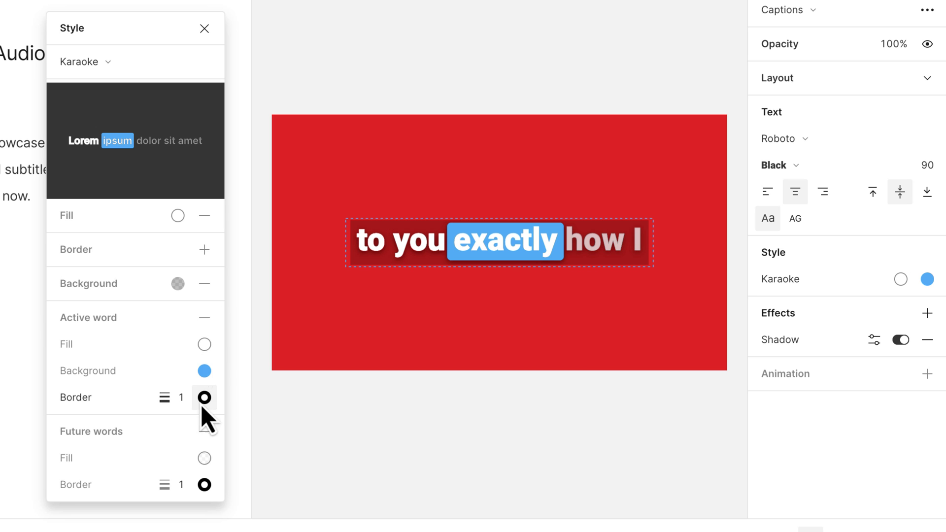
{"action": "left_click", "coordinate": [204, 432]}
{"action": "left_click", "coordinate": [205, 432]}
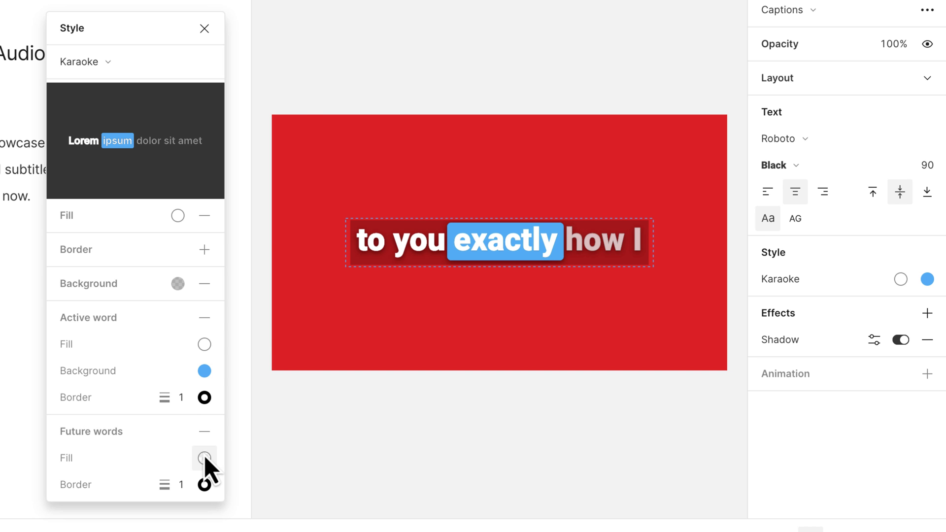
{"action": "left_click", "coordinate": [204, 458]}
{"action": "mouse_move", "coordinate": [223, 277]}
{"action": "left_mouse_down"}
{"action": "mouse_move", "coordinate": [313, 271]}
{"action": "mouse_move", "coordinate": [149, 270]}
{"action": "mouse_move", "coordinate": [293, 262]}
{"action": "mouse_move", "coordinate": [207, 272]}
{"action": "mouse_move", "coordinate": [221, 267]}
{"action": "left_mouse_up"}
{"action": "left_click", "coordinate": [284, 17]}
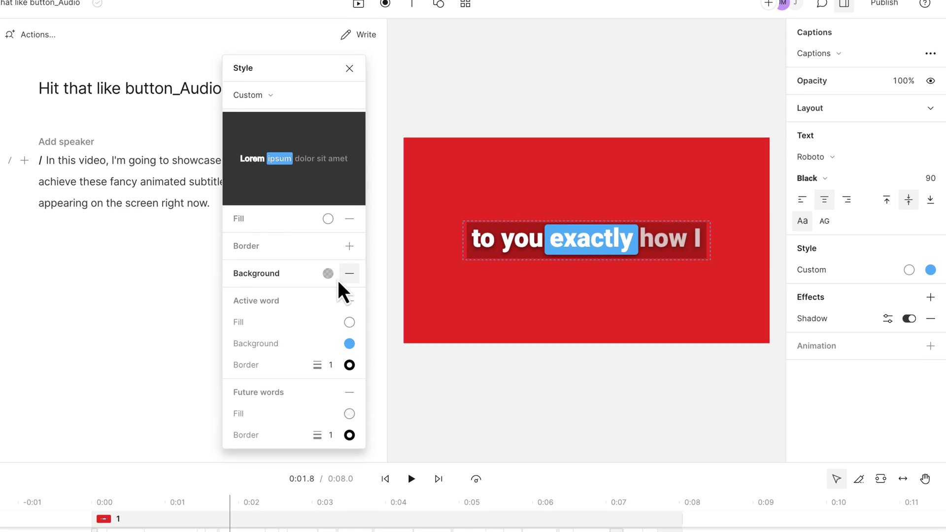
Play and scrub the karaoke captions, leaving the playhead just before 'showcase'.
{"action": "key", "text": "space"}
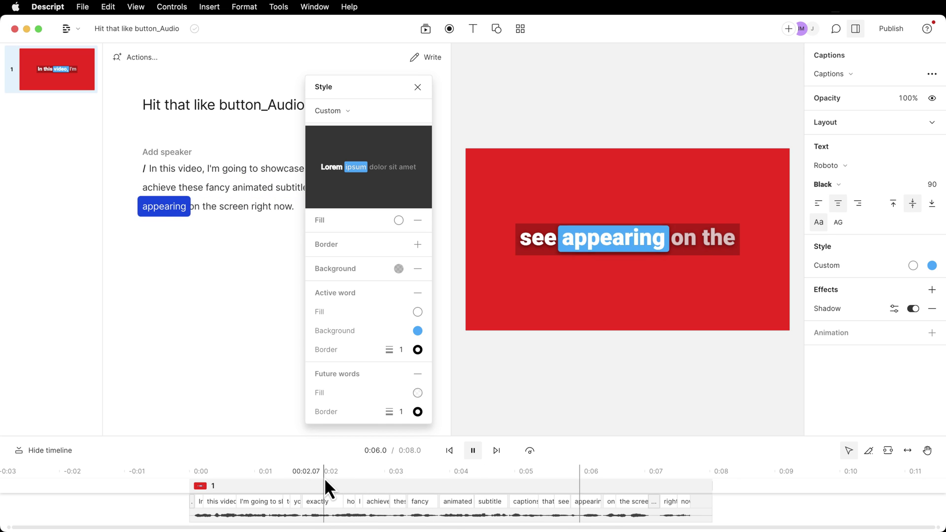
{"action": "key", "text": "space"}
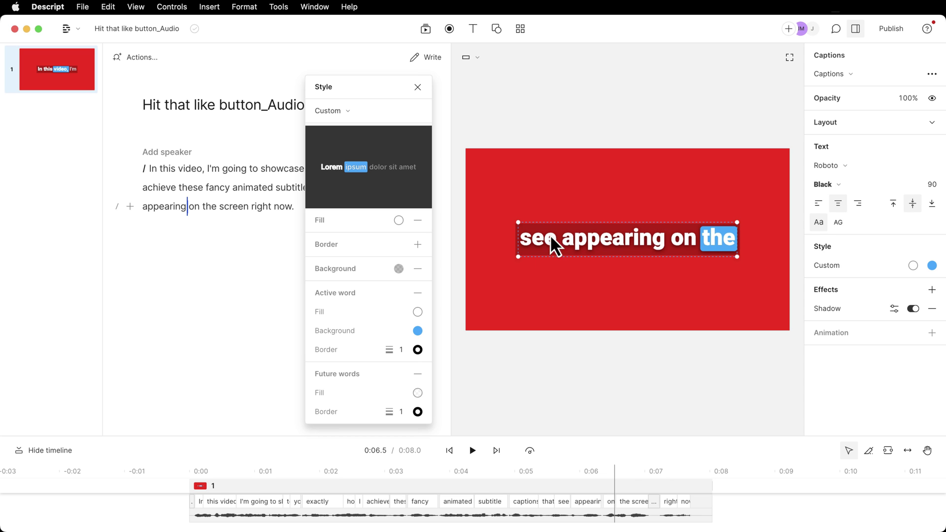
{"action": "left_click_drag", "start_coordinate": [416, 473], "coordinate": [254, 474]}
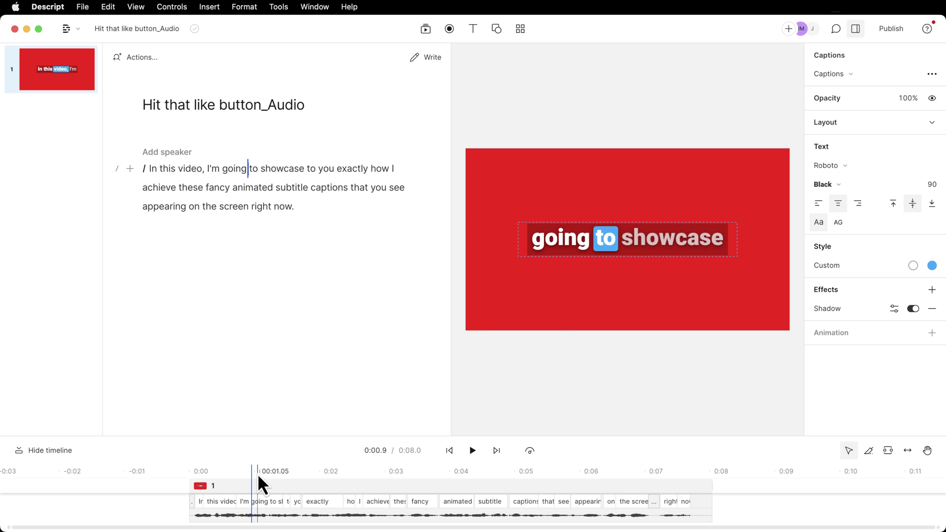
{"action": "mouse_move", "coordinate": [257, 473]}
{"action": "left_mouse_down"}
{"action": "mouse_move", "coordinate": [265, 469]}
{"action": "mouse_move", "coordinate": [256, 471]}
{"action": "left_mouse_up"}
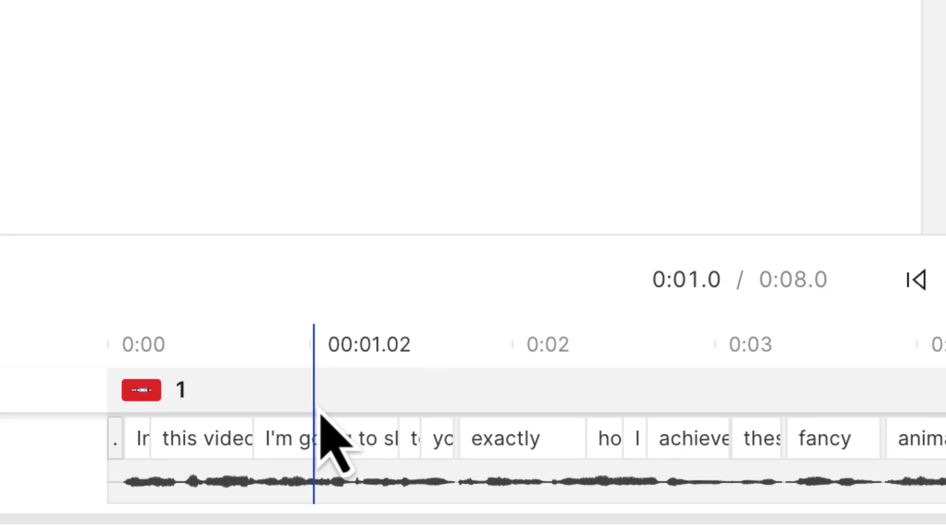
Add a new scene at the playhead at about 0:01.0.
{"action": "right_click", "coordinate": [332, 382]}
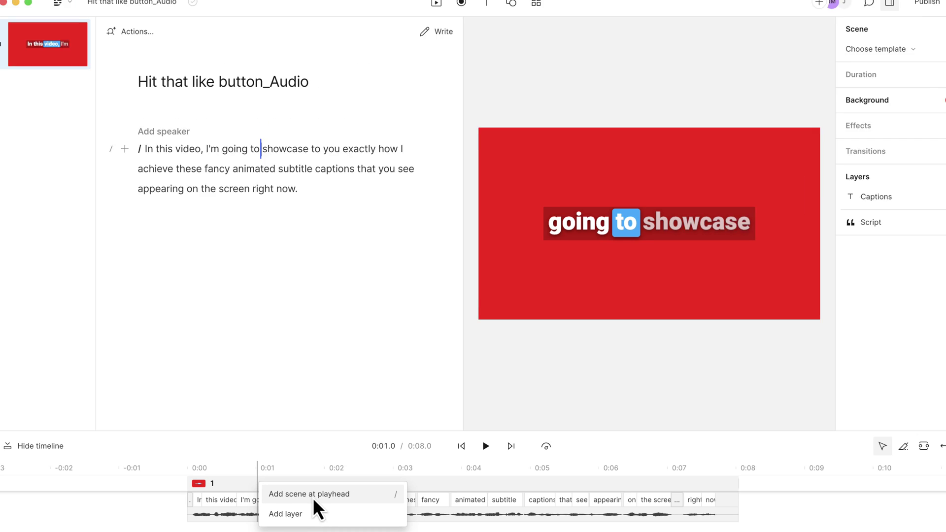
{"action": "left_click", "coordinate": [459, 443]}
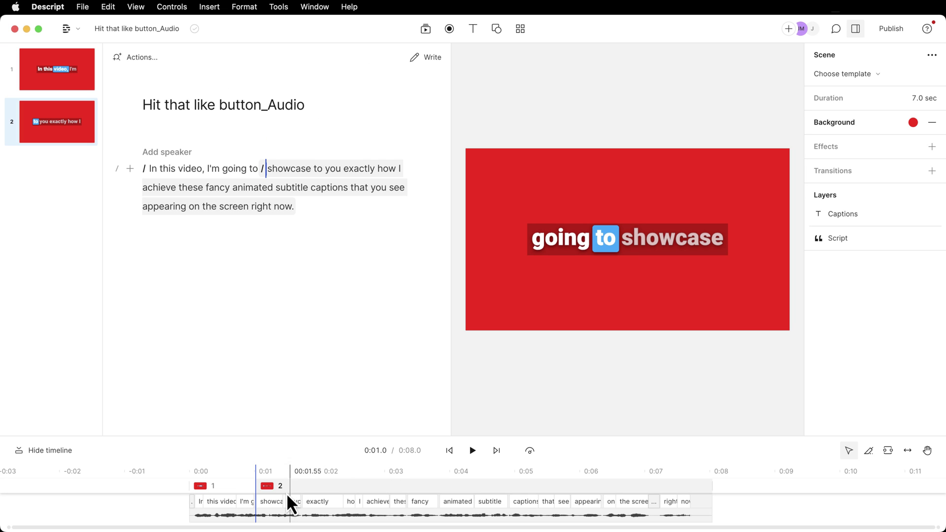
{"action": "left_click_drag", "start_coordinate": [306, 482], "coordinate": [266, 481]}
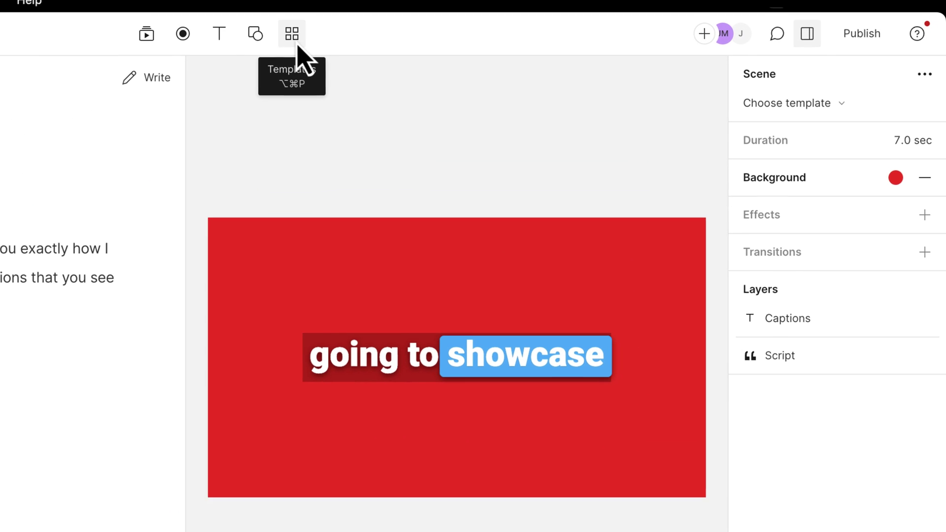
Apply the Karaoke: Skewed caption template from the gallery to scene 2 and preview it.
{"action": "left_click", "coordinate": [296, 46]}
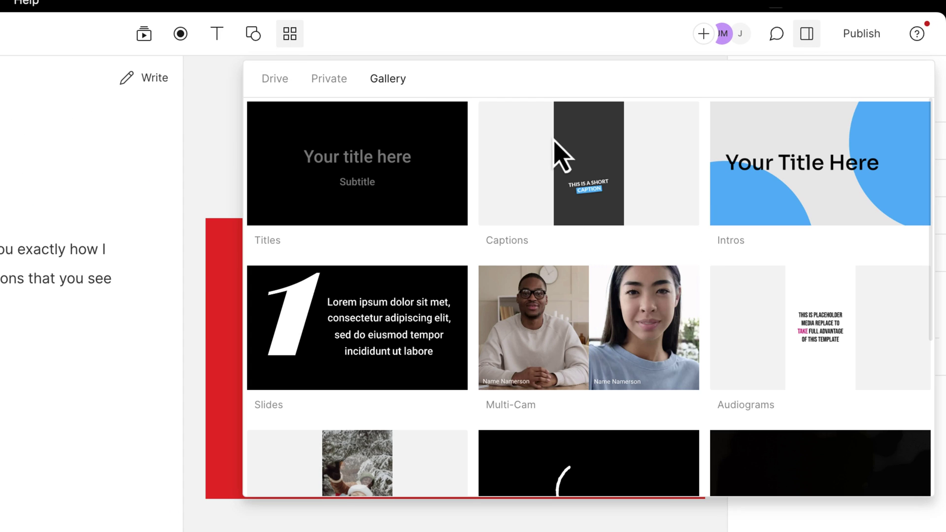
{"action": "left_click", "coordinate": [581, 175]}
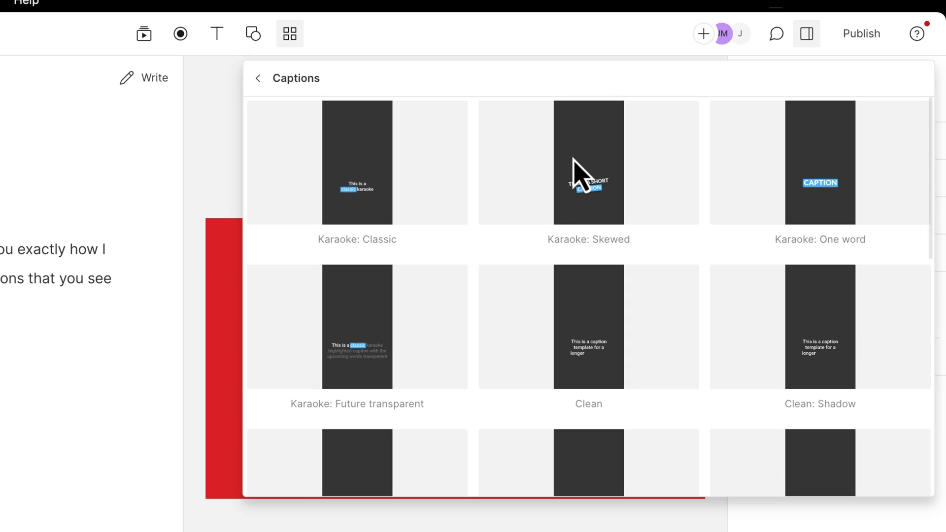
{"action": "scroll", "coordinate": [711, 211], "scroll_direction": "down", "scroll_amount": 5}
{"action": "scroll", "coordinate": [710, 219], "scroll_direction": "down", "scroll_amount": 4}
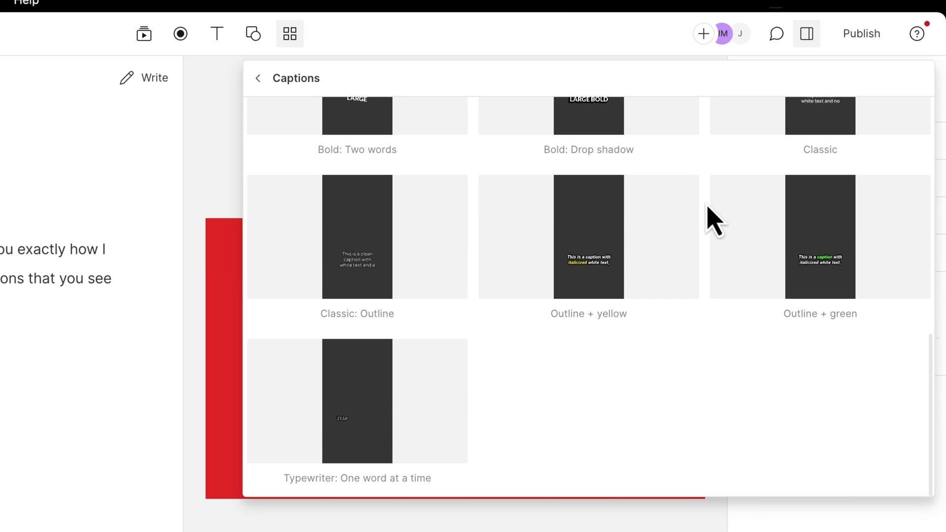
{"action": "scroll", "coordinate": [575, 266], "scroll_direction": "up", "scroll_amount": 9}
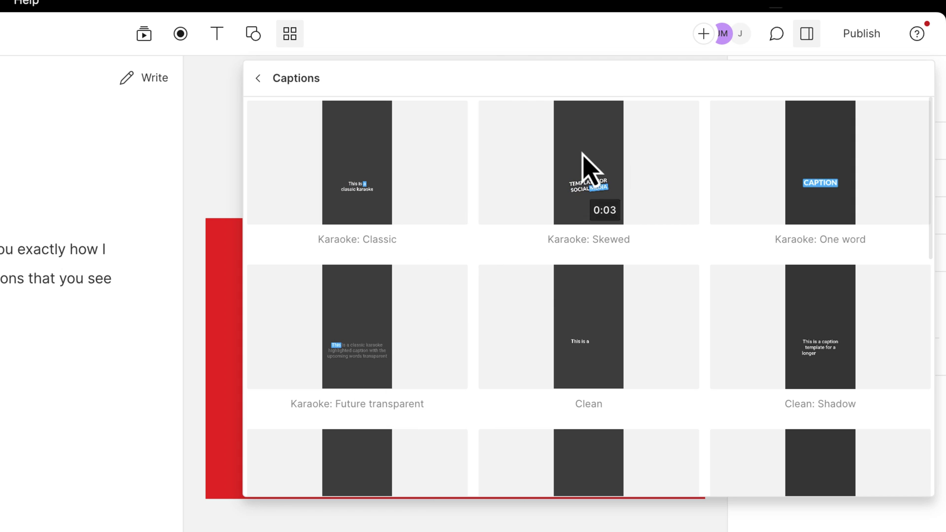
{"action": "scroll", "coordinate": [572, 162], "scroll_direction": "down", "scroll_amount": 1}
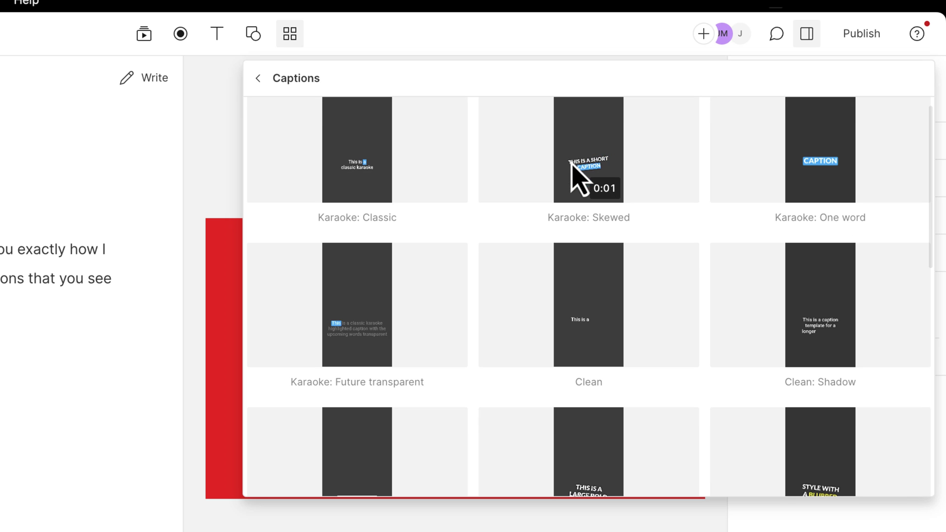
{"action": "scroll", "coordinate": [576, 160], "scroll_direction": "up", "scroll_amount": 1}
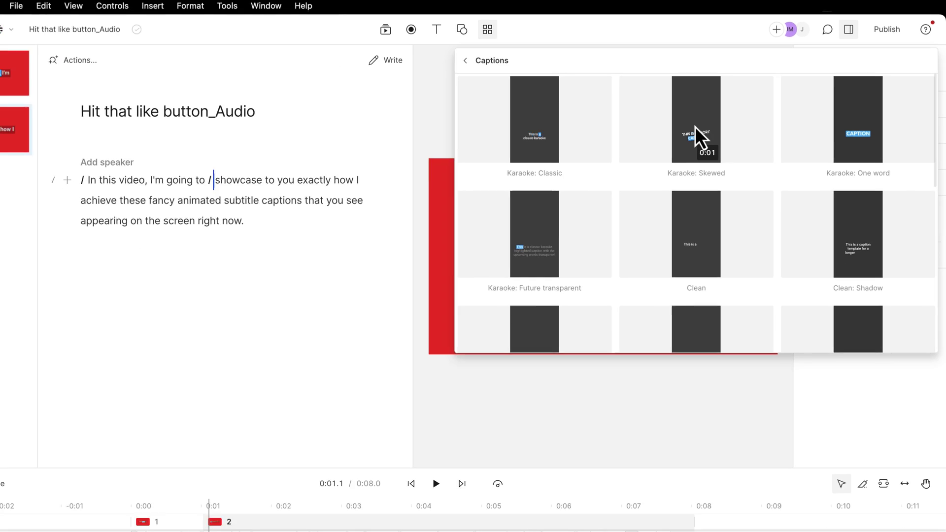
{"action": "left_click", "coordinate": [602, 170]}
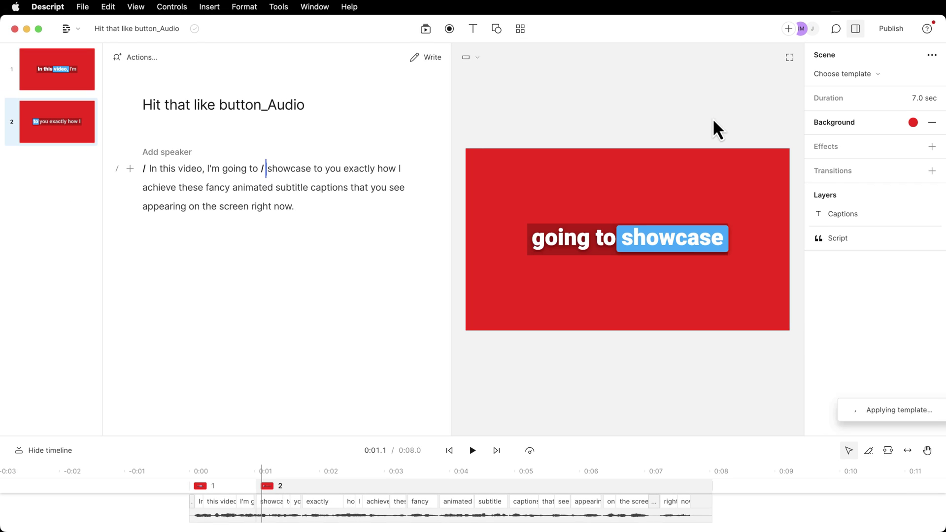
{"action": "left_click_drag", "start_coordinate": [270, 458], "coordinate": [345, 480]}
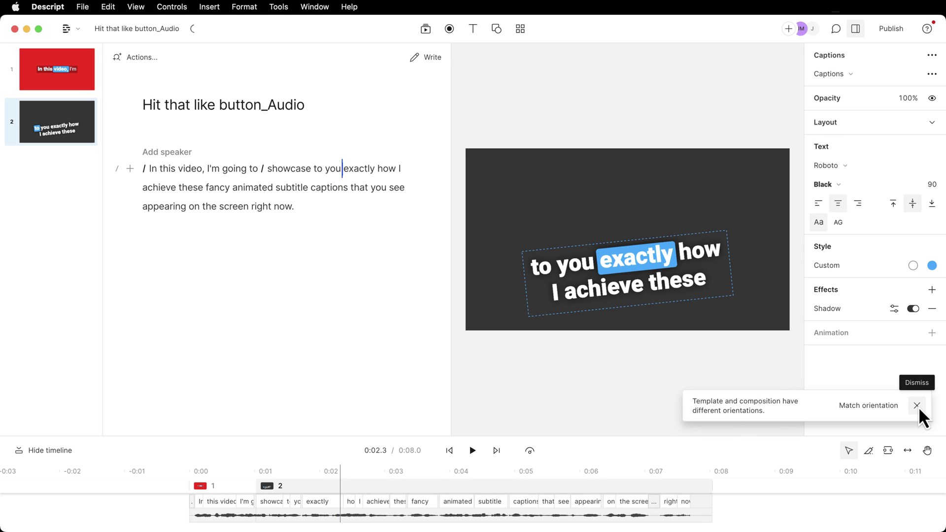
Place the insertion point right after the word 'how' in the script.
{"action": "left_click", "coordinate": [917, 406]}
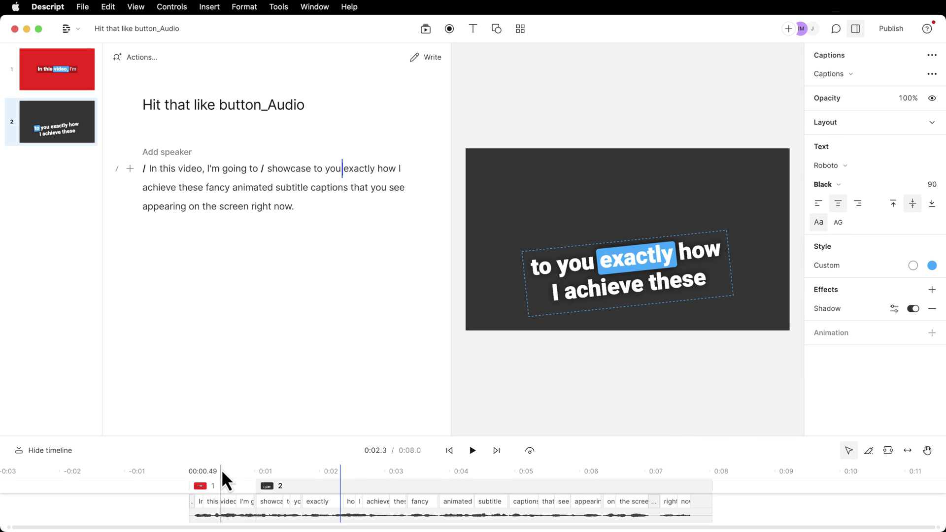
{"action": "left_click_drag", "start_coordinate": [220, 469], "coordinate": [342, 466]}
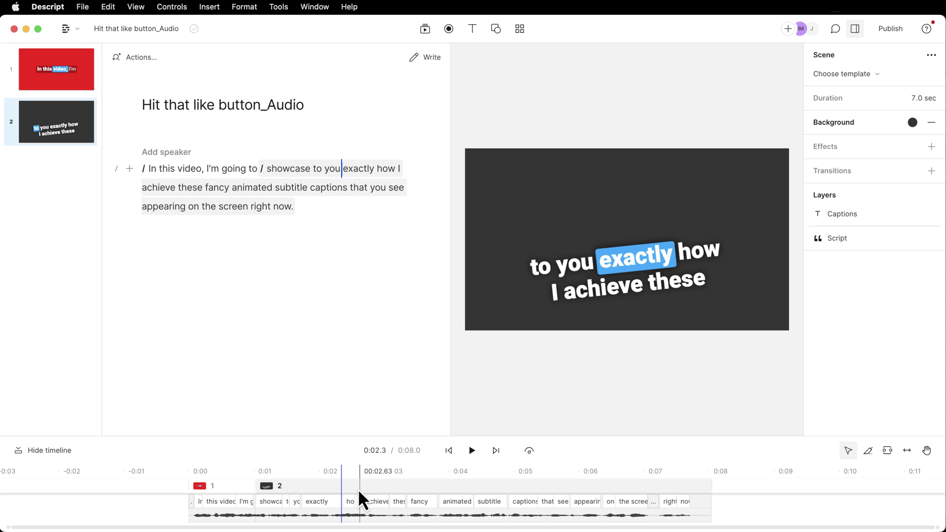
{"action": "left_click", "coordinate": [355, 488]}
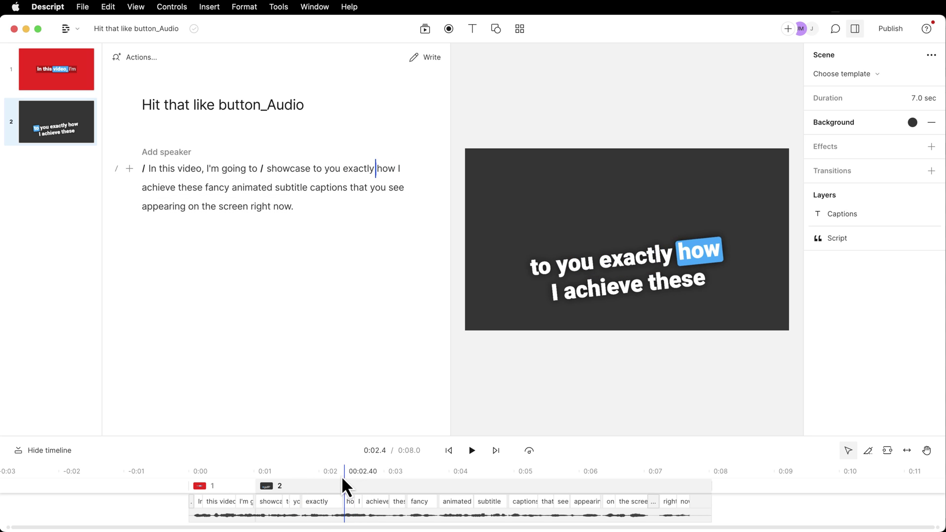
{"action": "left_click", "coordinate": [342, 478]}
{"action": "left_click", "coordinate": [351, 489]}
Break the script into scene 3 after 'how' and apply the Outline + green caption template.
{"action": "key", "text": "/"}
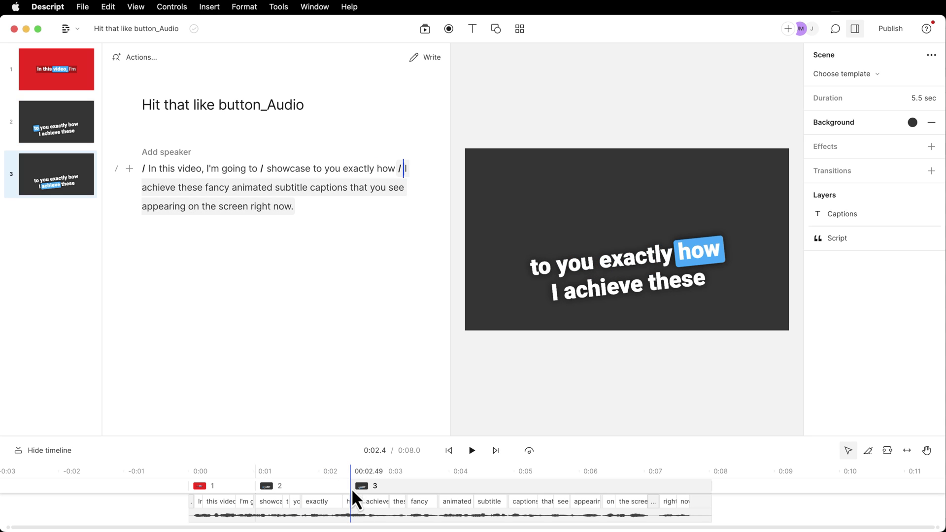
{"action": "left_click", "coordinate": [520, 28]}
{"action": "scroll", "coordinate": [578, 222], "scroll_direction": "down", "scroll_amount": 5}
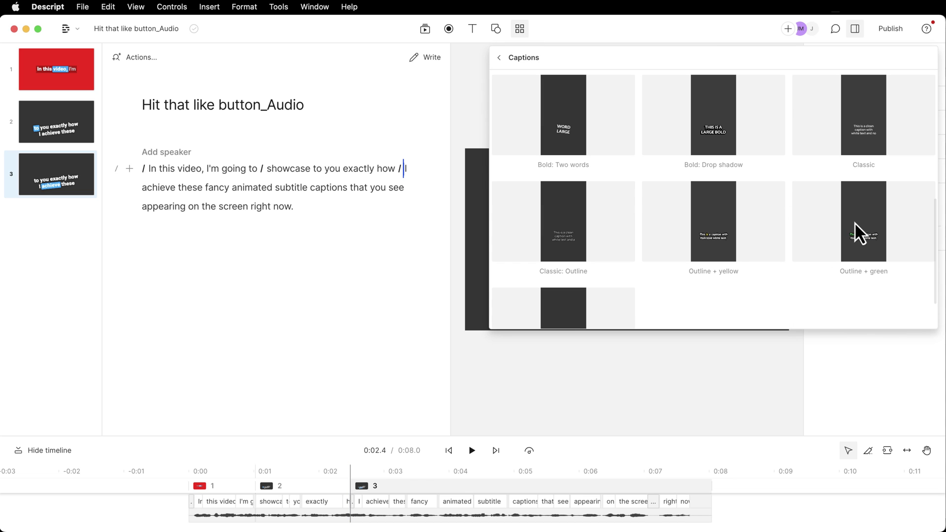
{"action": "left_click", "coordinate": [850, 222]}
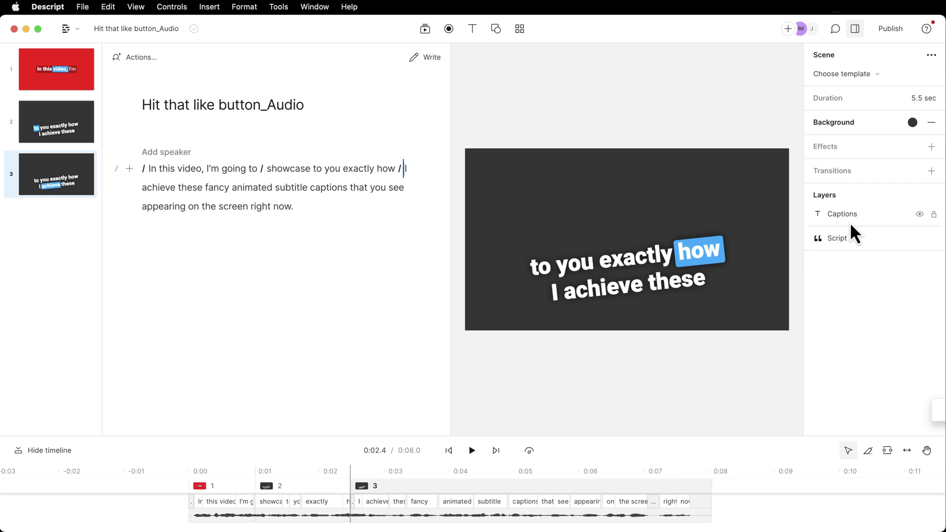
{"action": "left_click_drag", "start_coordinate": [356, 464], "coordinate": [395, 463]}
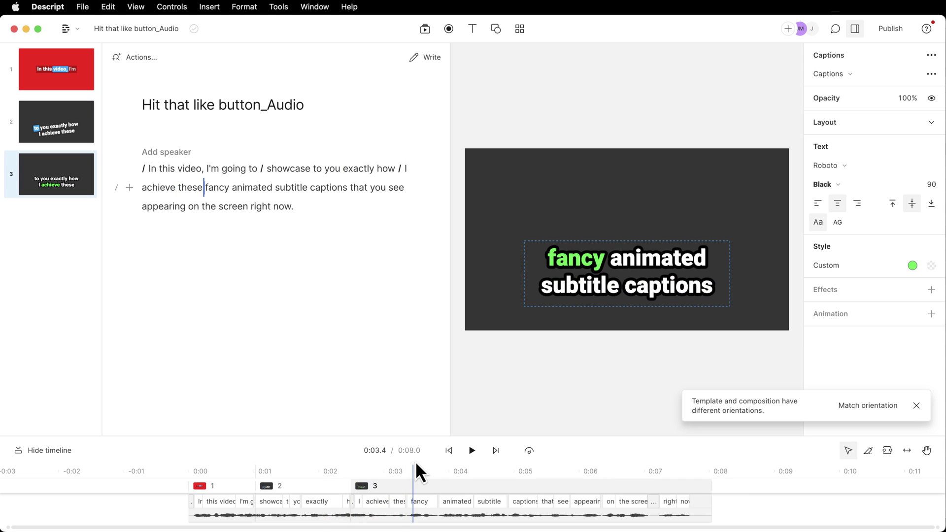
Snap the scene 2 caption to the centre guides of the frame.
{"action": "left_click_drag", "start_coordinate": [616, 278], "coordinate": [617, 243]}
{"action": "left_click", "coordinate": [312, 488]}
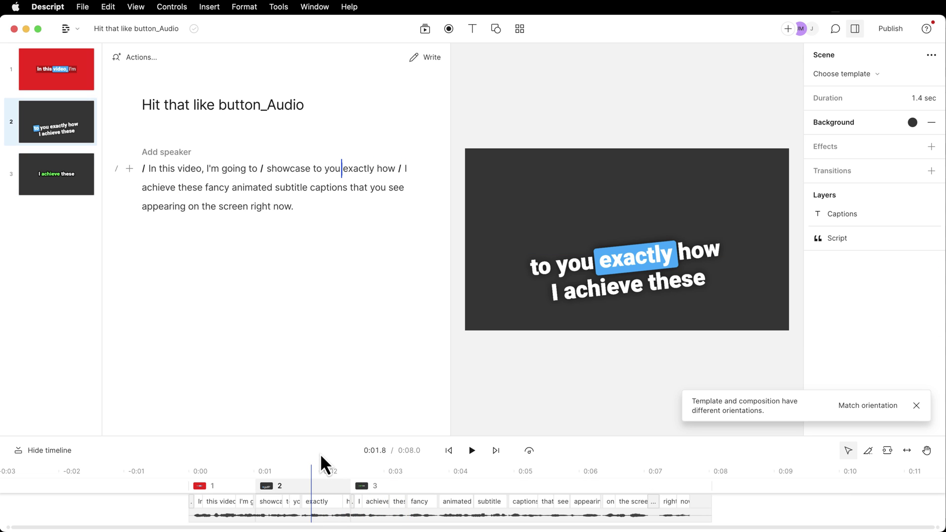
{"action": "left_click_drag", "start_coordinate": [560, 296], "coordinate": [614, 224]}
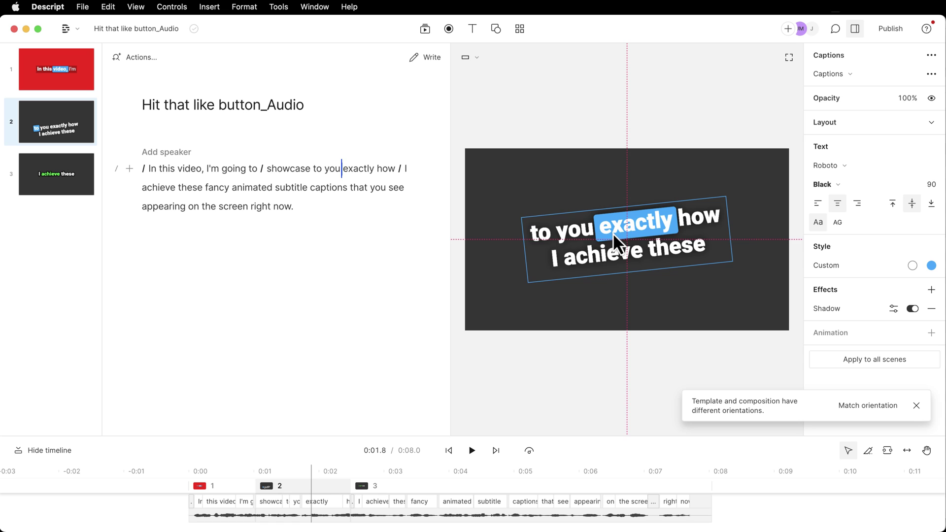
{"action": "left_click", "coordinate": [427, 487]}
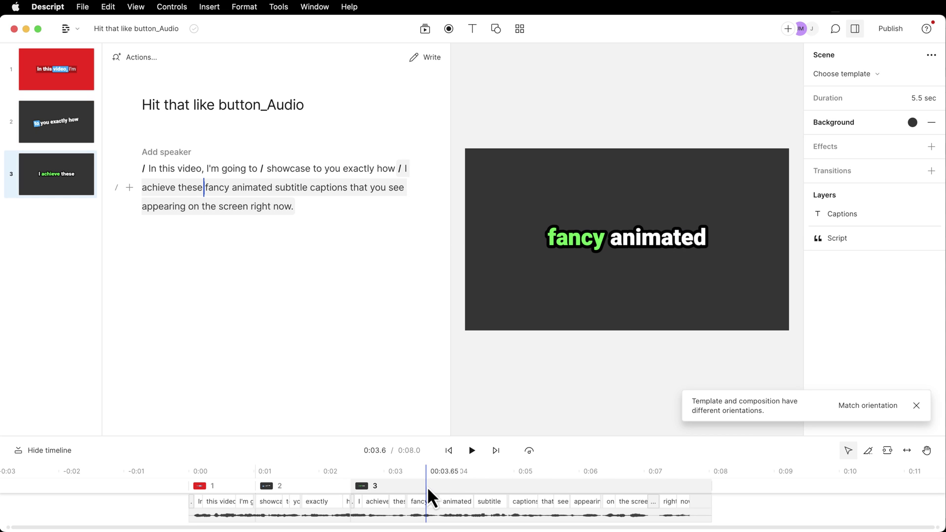
Start scene 4 after 'fancy' and give it a different Captions template.
{"action": "key", "text": "/"}
{"action": "left_click", "coordinate": [519, 28]}
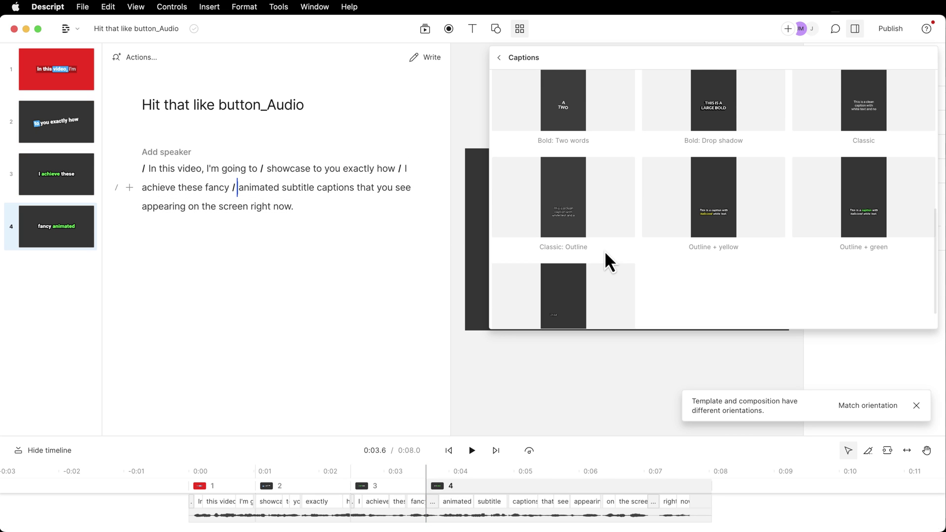
{"action": "scroll", "coordinate": [555, 265], "scroll_direction": "down", "scroll_amount": 2}
{"action": "left_click", "coordinate": [558, 261]}
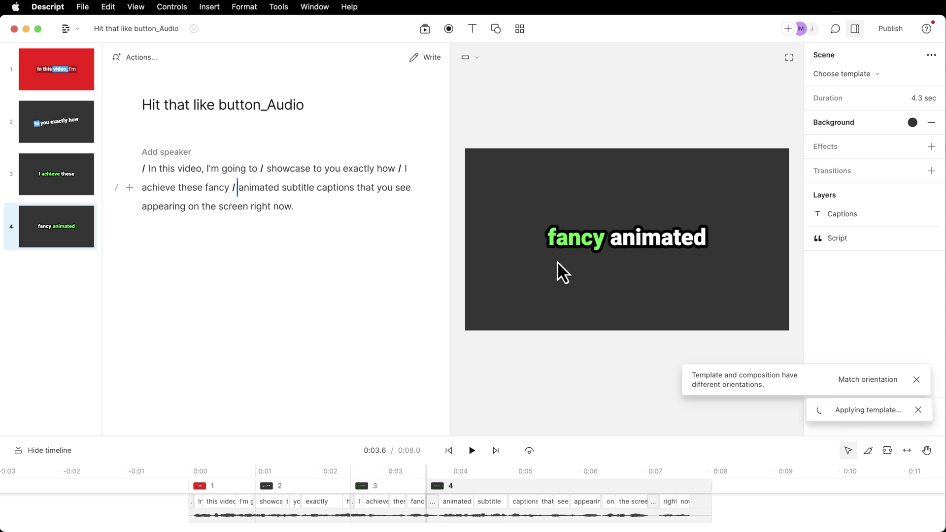
Start scene 5 after 'that you' with a drop-shadow caption template.
{"action": "left_click_drag", "start_coordinate": [423, 466], "coordinate": [335, 465]}
{"action": "left_click", "coordinate": [557, 487]}
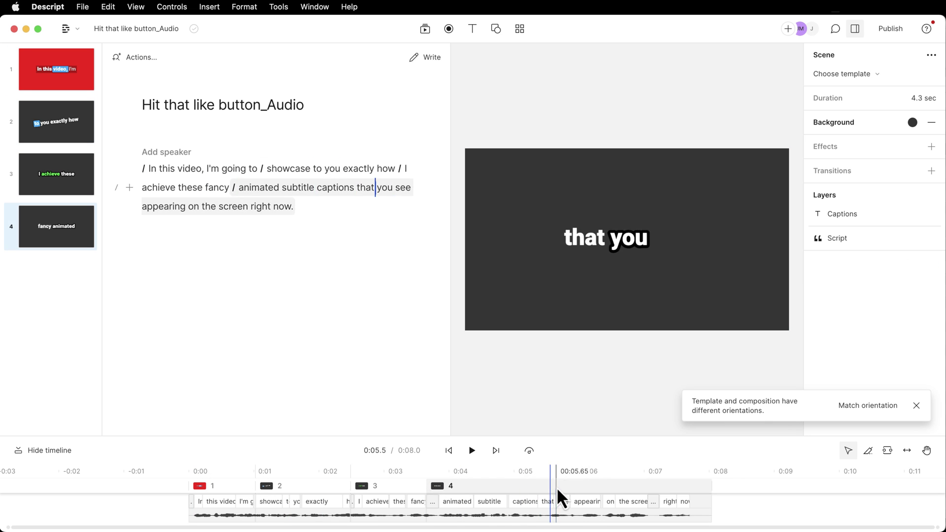
{"action": "key", "text": "/"}
{"action": "left_click", "coordinate": [520, 29]}
{"action": "scroll", "coordinate": [566, 178], "scroll_direction": "down", "scroll_amount": 5}
{"action": "left_click", "coordinate": [699, 228]}
Start scene 6 before 'screen', add a Future words style, and play back from the start.
{"action": "left_click", "coordinate": [636, 490]}
{"action": "key", "text": "/"}
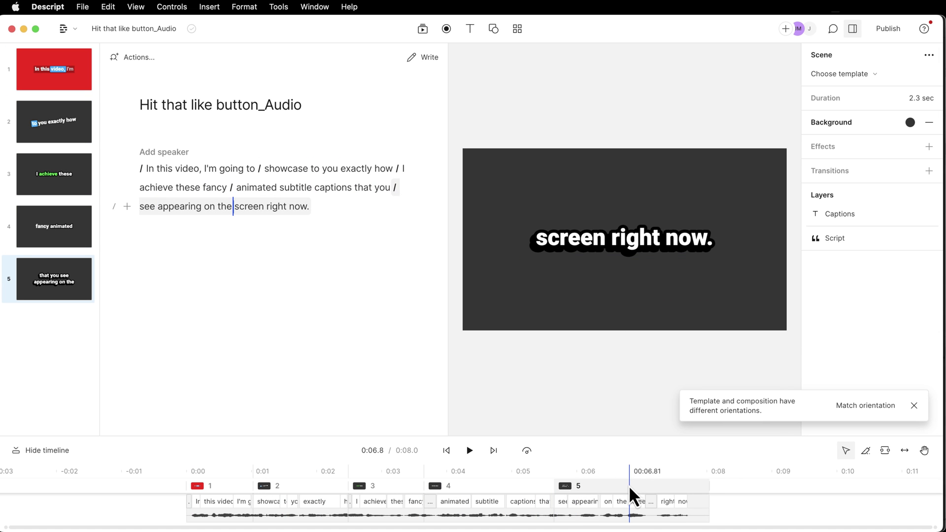
{"action": "left_click", "coordinate": [622, 239]}
{"action": "left_click", "coordinate": [824, 265]}
{"action": "left_click", "coordinate": [780, 372]}
{"action": "key", "text": "Escape"}
{"action": "key", "text": "Home"}
{"action": "key", "text": "space"}
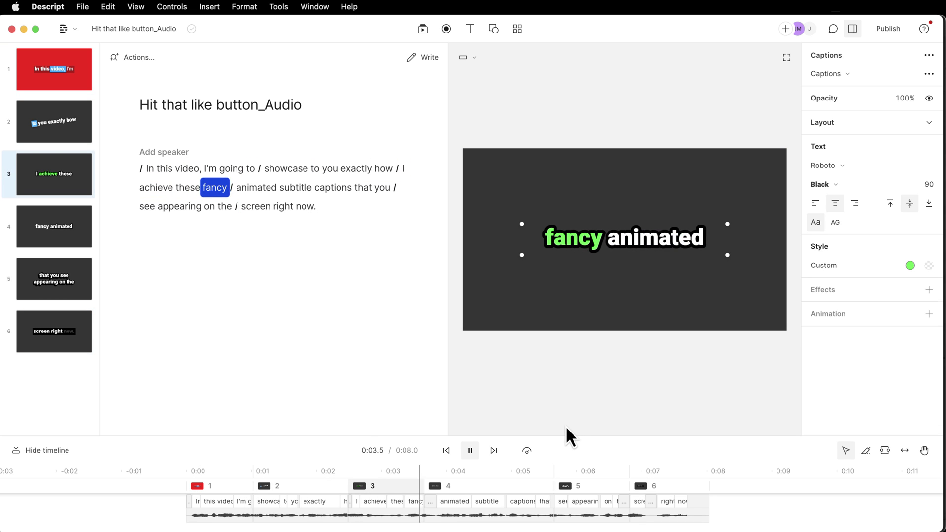
Move the scene 3–4 break left so 'fancy' opens scene 4.
{"action": "left_click", "coordinate": [350, 472]}
{"action": "left_click", "coordinate": [358, 472]}
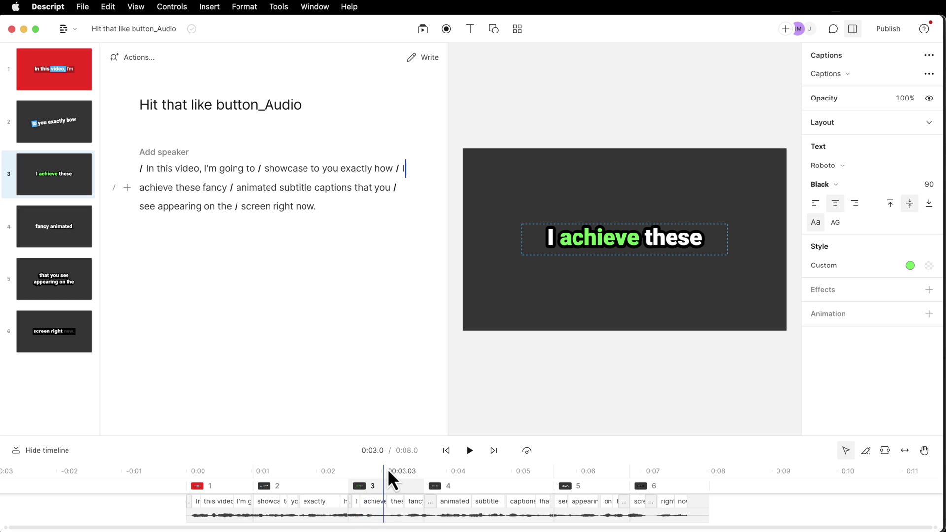
{"action": "left_click", "coordinate": [413, 467]}
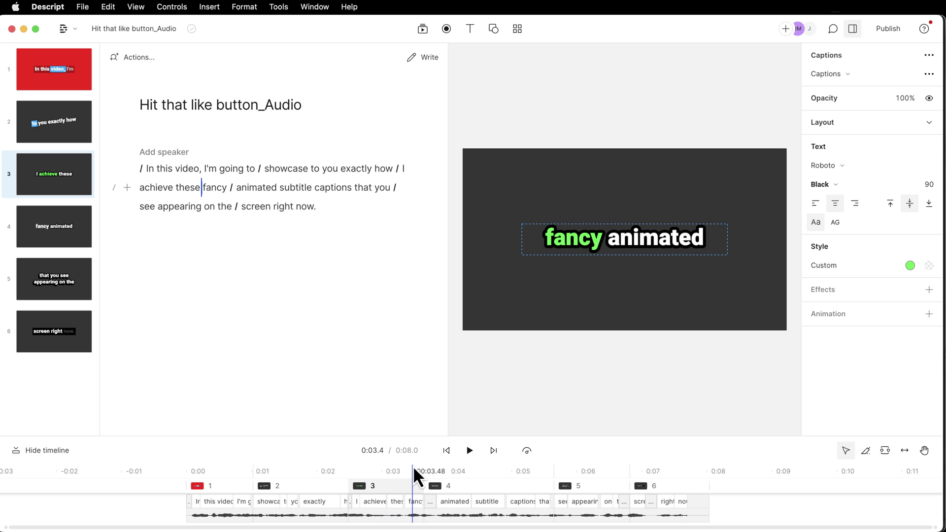
{"action": "mouse_move", "coordinate": [413, 466]}
{"action": "left_mouse_down"}
{"action": "mouse_move", "coordinate": [447, 467]}
{"action": "mouse_move", "coordinate": [415, 469]}
{"action": "left_mouse_up"}
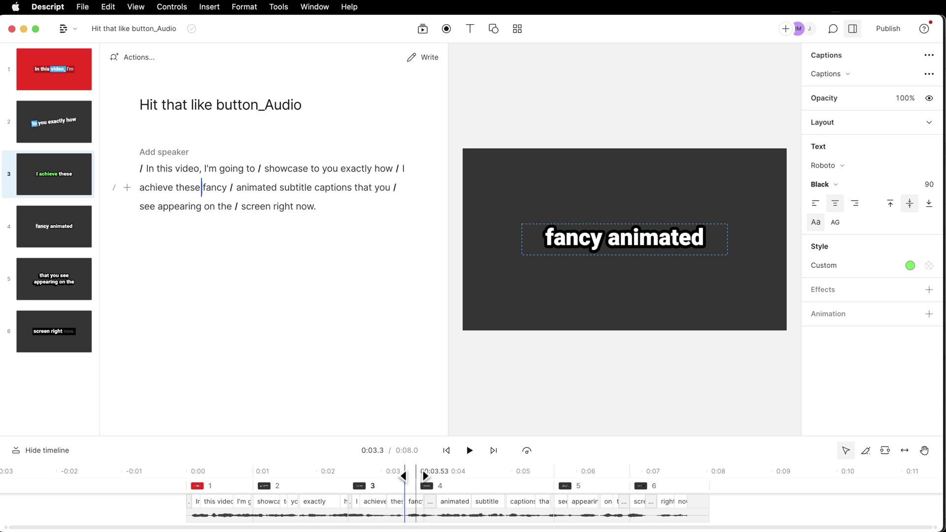
{"action": "left_click_drag", "start_coordinate": [404, 476], "coordinate": [389, 474]}
Play back from the new break to check the caption timing through to the end.
{"action": "key", "text": "space"}
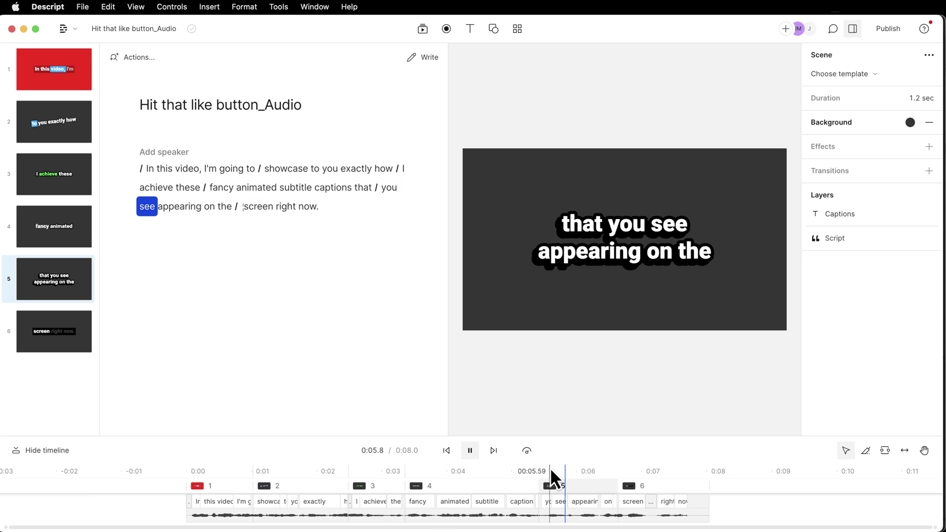
{"action": "left_click", "coordinate": [469, 450]}
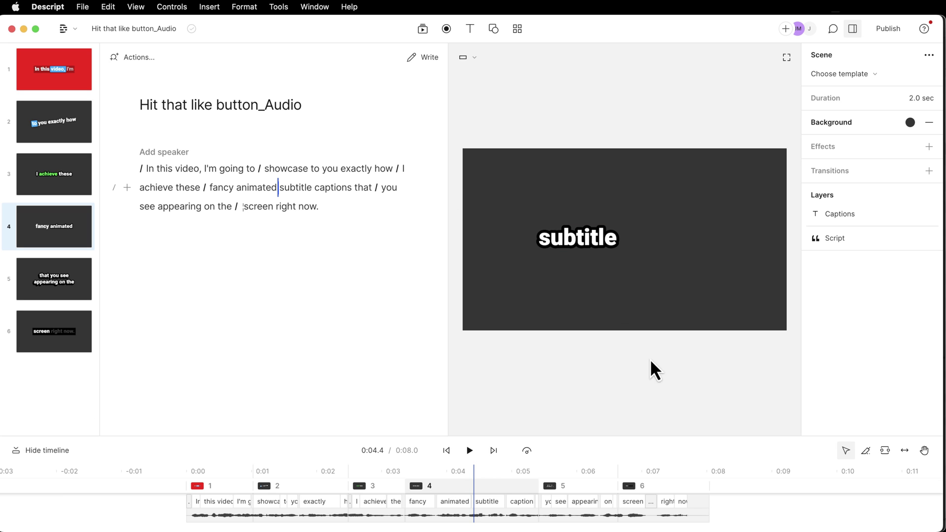
{"action": "left_click", "coordinate": [708, 476]}
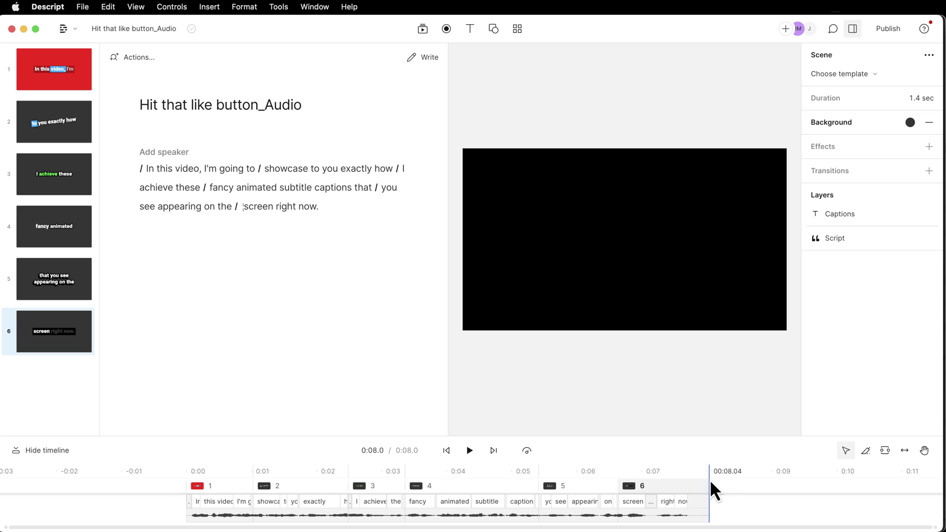
Add a rectangle shape and resize it to cover the entire frame.
{"action": "left_click", "coordinate": [495, 29]}
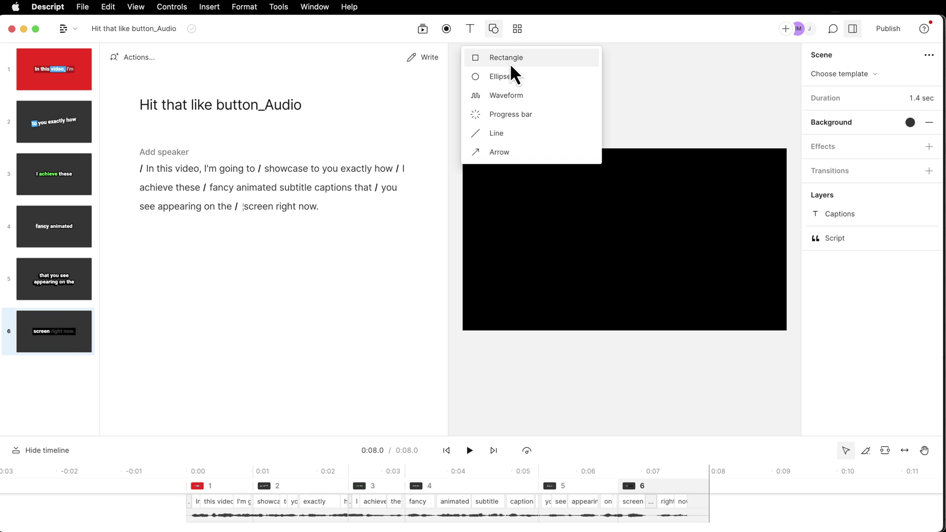
{"action": "left_click", "coordinate": [509, 60]}
{"action": "left_click_drag", "start_coordinate": [590, 194], "coordinate": [519, 193]}
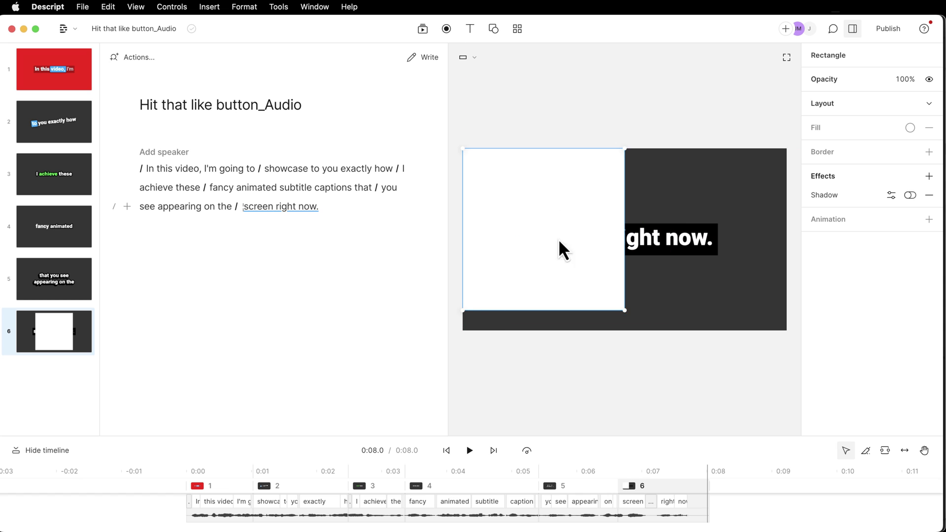
{"action": "left_click_drag", "start_coordinate": [624, 311], "coordinate": [787, 330]}
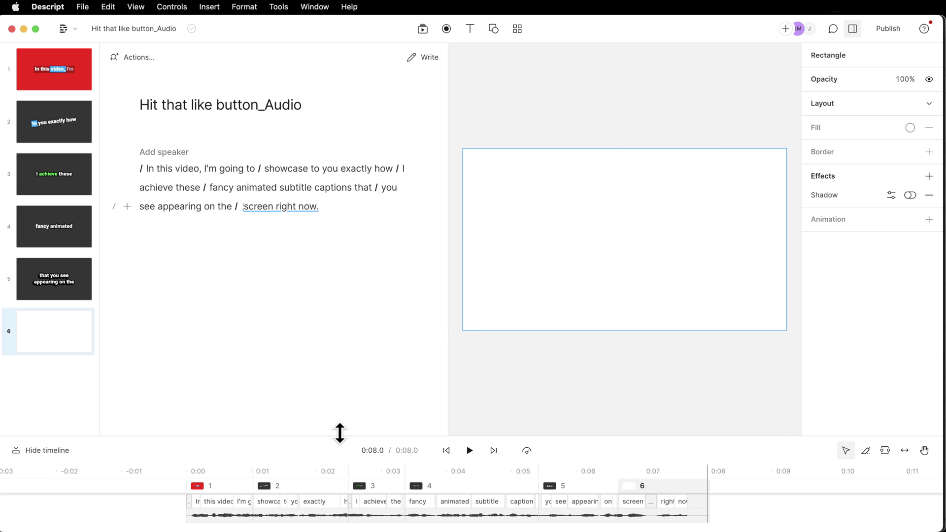
Extend the rectangle clip on an enlarged timeline back across nearly the whole video.
{"action": "left_click_drag", "start_coordinate": [340, 434], "coordinate": [383, 205]}
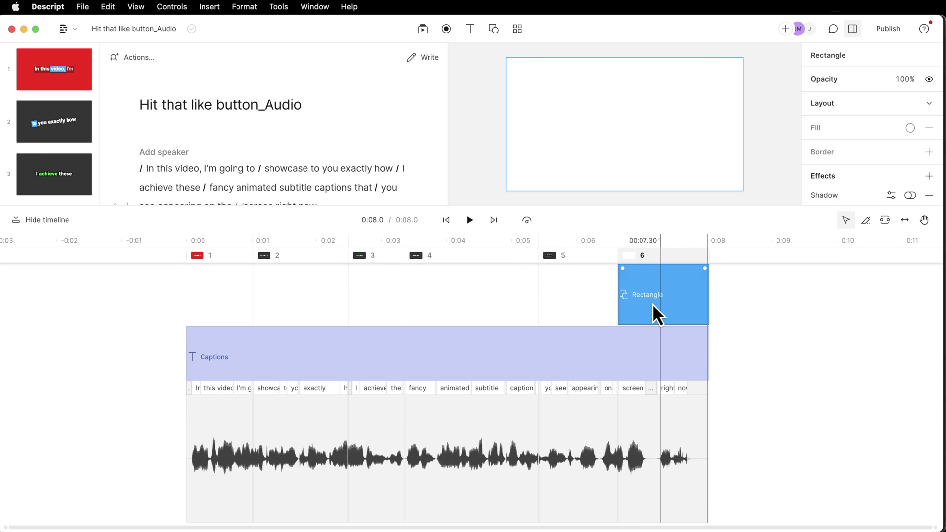
{"action": "key", "text": "Home"}
{"action": "left_click_drag", "start_coordinate": [622, 279], "coordinate": [191, 288]}
Send the rectangle layer behind the captions.
{"action": "left_click", "coordinate": [279, 288]}
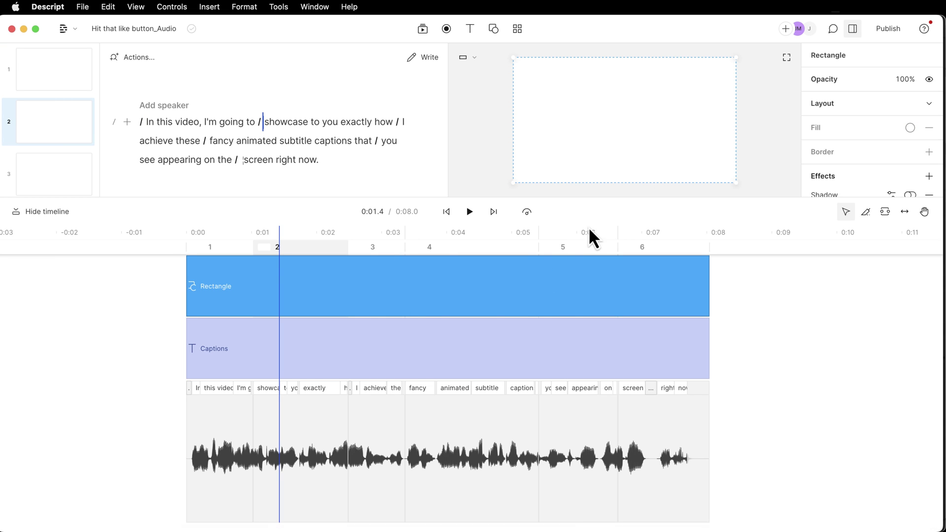
{"action": "right_click", "coordinate": [418, 288]}
{"action": "mouse_move", "coordinate": [503, 423]}
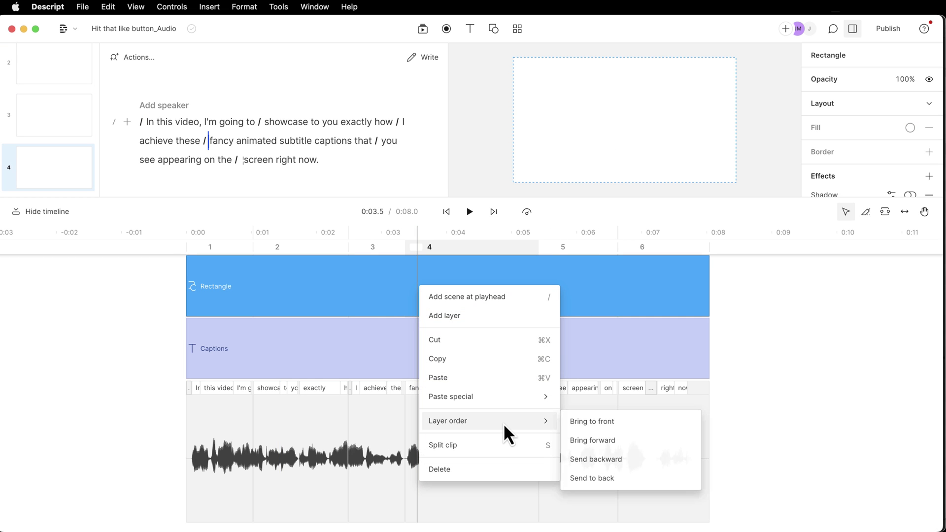
{"action": "left_click", "coordinate": [605, 479]}
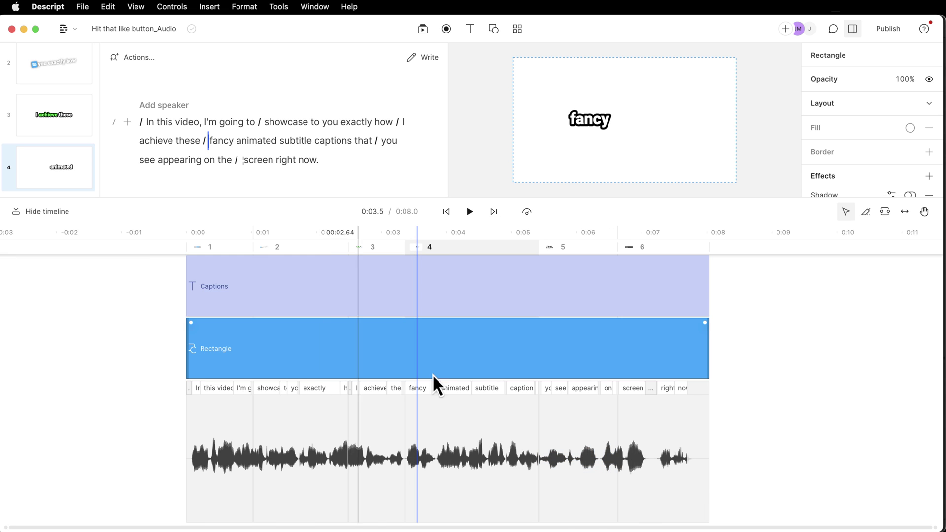
{"action": "left_click_drag", "start_coordinate": [244, 235], "coordinate": [531, 227]}
{"action": "left_click_drag", "start_coordinate": [591, 230], "coordinate": [506, 239]}
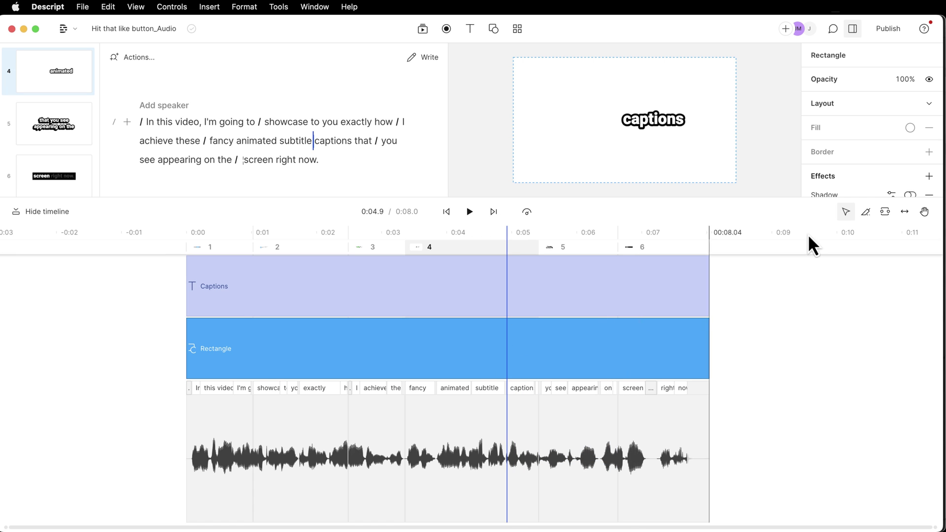
Set the rectangle's fill to red (ff0000) and preview the captions over it.
{"action": "left_click", "coordinate": [909, 127]}
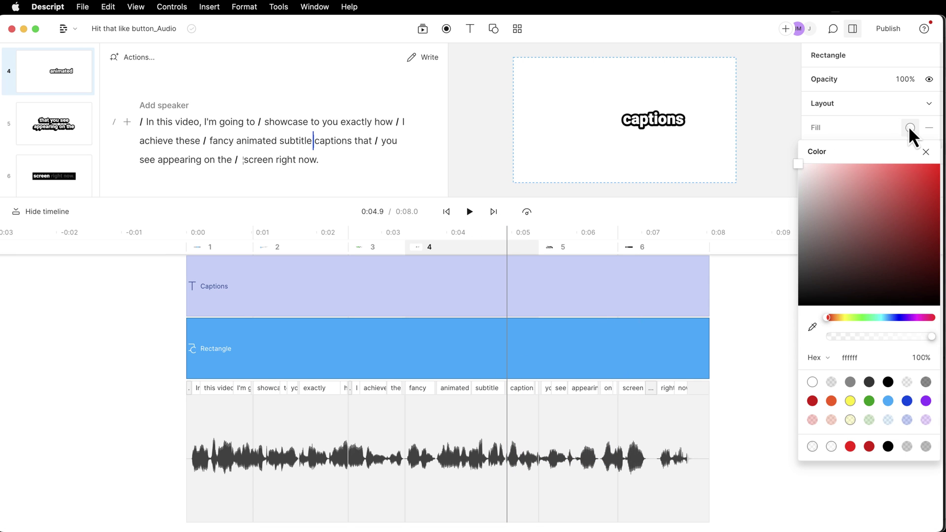
{"action": "left_click_drag", "start_coordinate": [854, 185], "coordinate": [919, 174]}
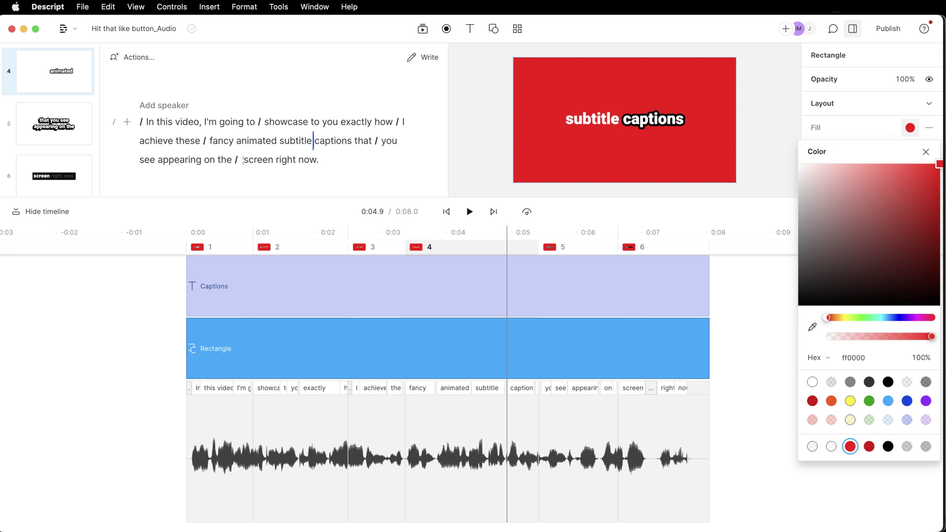
{"action": "left_click", "coordinate": [474, 230]}
{"action": "left_click_drag", "start_coordinate": [474, 230], "coordinate": [501, 224]}
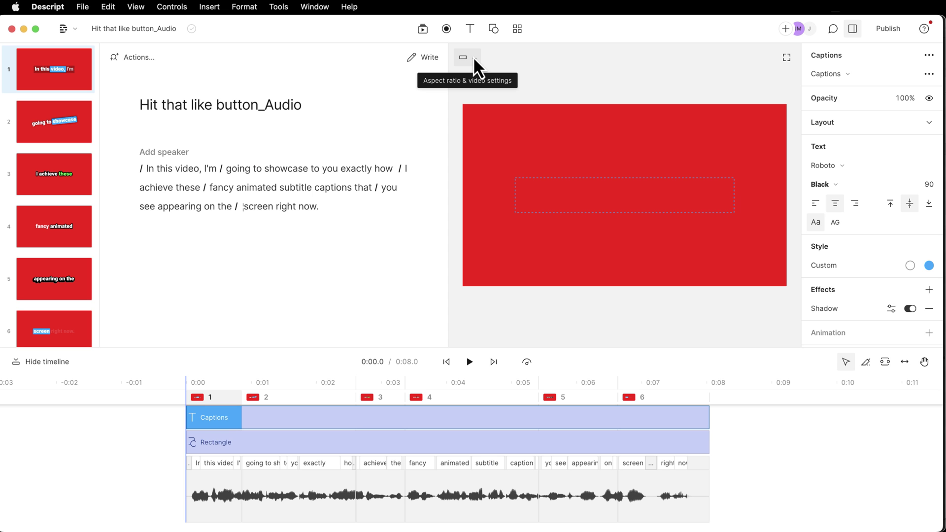
Switch the video aspect ratio to Portrait 9:16 and preview the captions.
{"action": "left_click", "coordinate": [473, 56]}
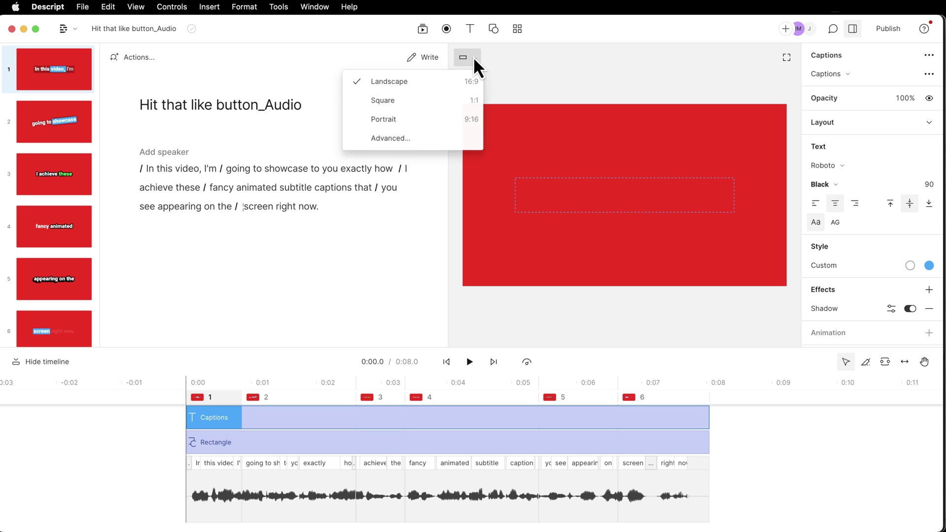
{"action": "left_click", "coordinate": [409, 121]}
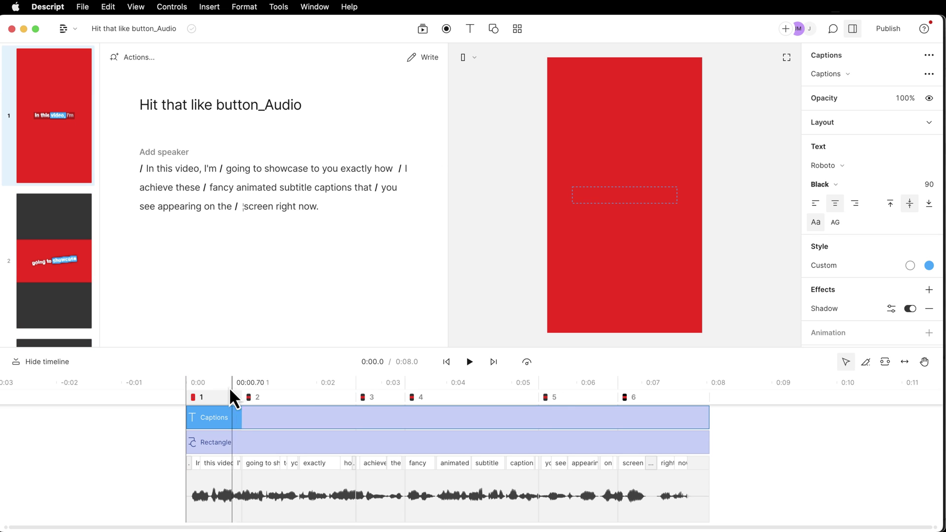
{"action": "left_click_drag", "start_coordinate": [232, 388], "coordinate": [664, 382]}
{"action": "left_click_drag", "start_coordinate": [531, 388], "coordinate": [340, 389]}
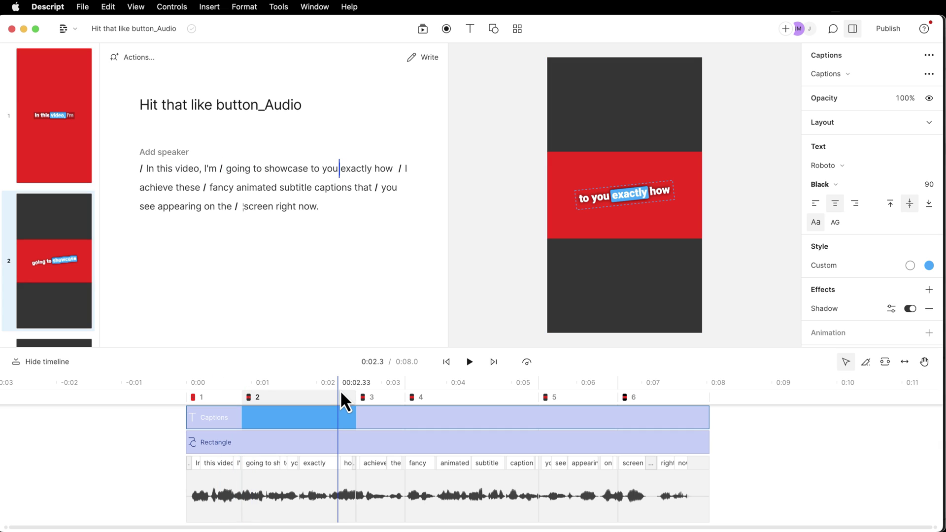
Stretch scene 2's red rectangle to the top and bottom of the portrait frame.
{"action": "left_click", "coordinate": [333, 448]}
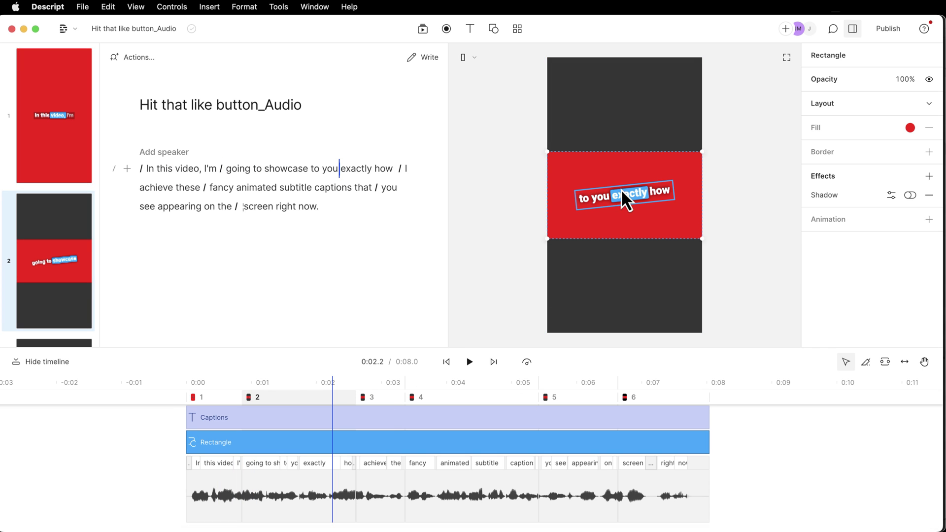
{"action": "left_click", "coordinate": [618, 172]}
{"action": "left_click_drag", "start_coordinate": [547, 153], "coordinate": [541, 56]}
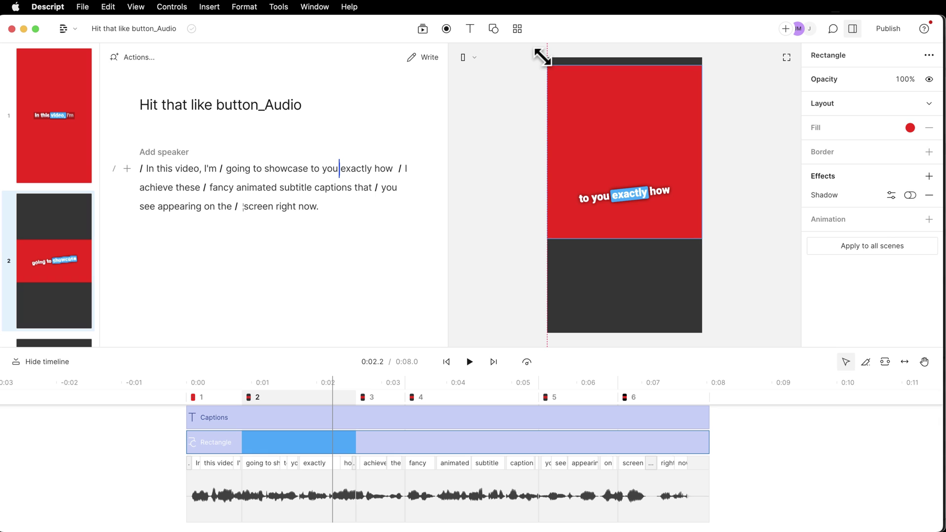
{"action": "left_click_drag", "start_coordinate": [547, 240], "coordinate": [532, 340]}
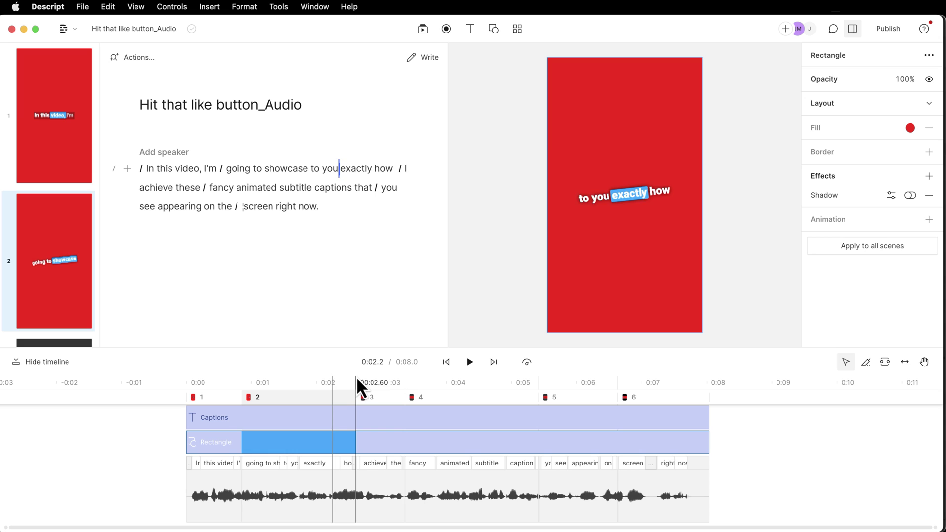
Review the other scenes, then reselect the stretched red rectangle in scene 2.
{"action": "left_click", "coordinate": [372, 377]}
{"action": "left_click_drag", "start_coordinate": [382, 381], "coordinate": [677, 392]}
{"action": "left_click", "coordinate": [378, 401]}
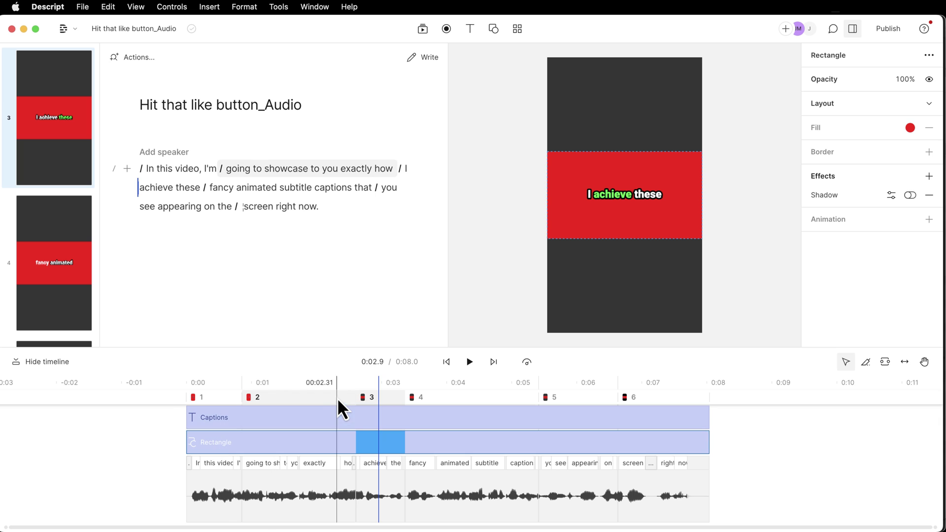
{"action": "left_click", "coordinate": [370, 395]}
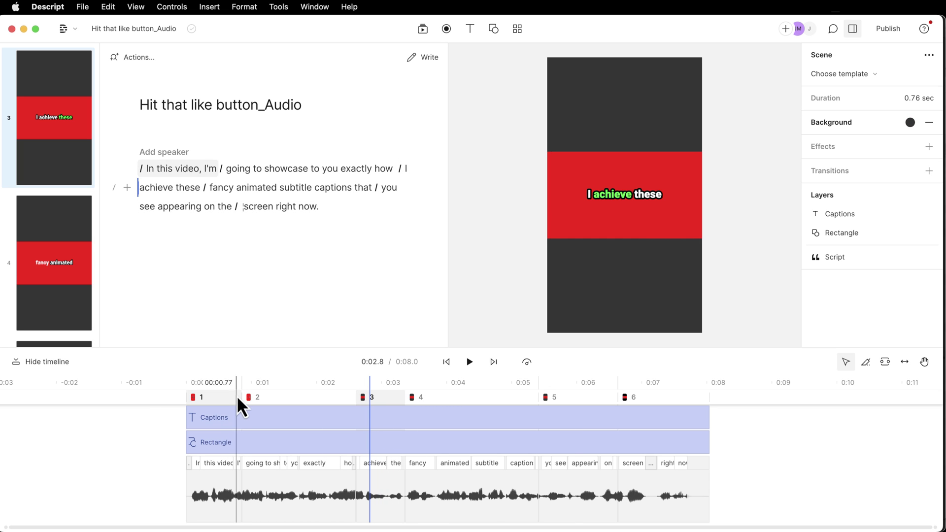
{"action": "left_click", "coordinate": [273, 383]}
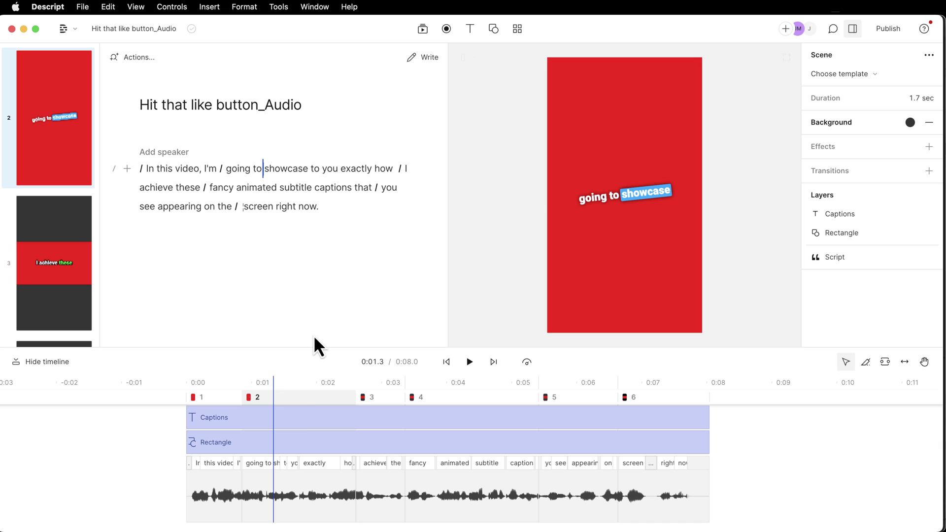
{"action": "left_click", "coordinate": [613, 154]}
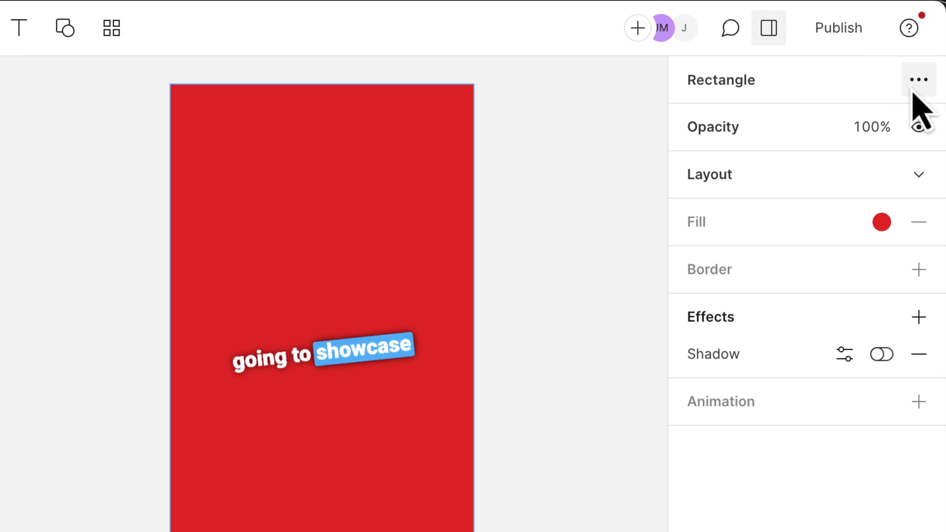
Apply the rectangle's properties to all scenes and check the red background throughout.
{"action": "left_click", "coordinate": [925, 91]}
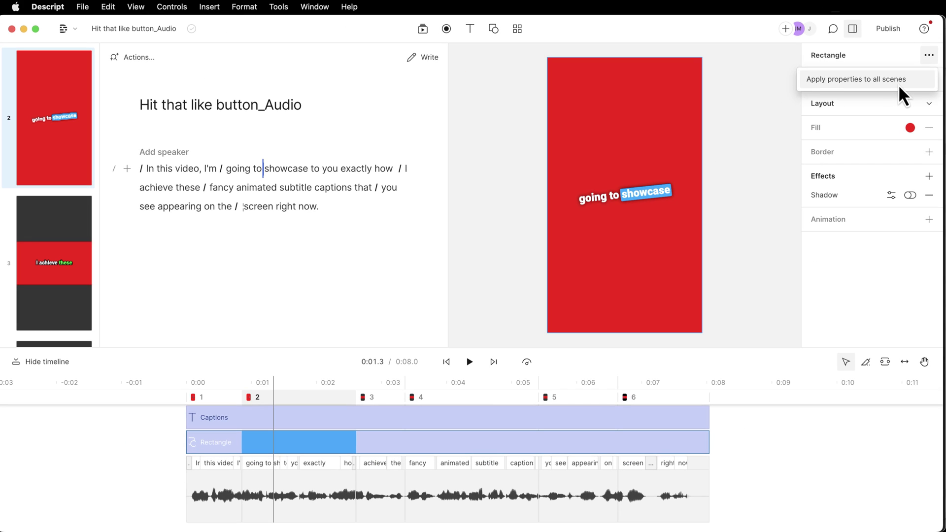
{"action": "left_click", "coordinate": [866, 129]}
{"action": "left_click_drag", "start_coordinate": [368, 391], "coordinate": [221, 404]}
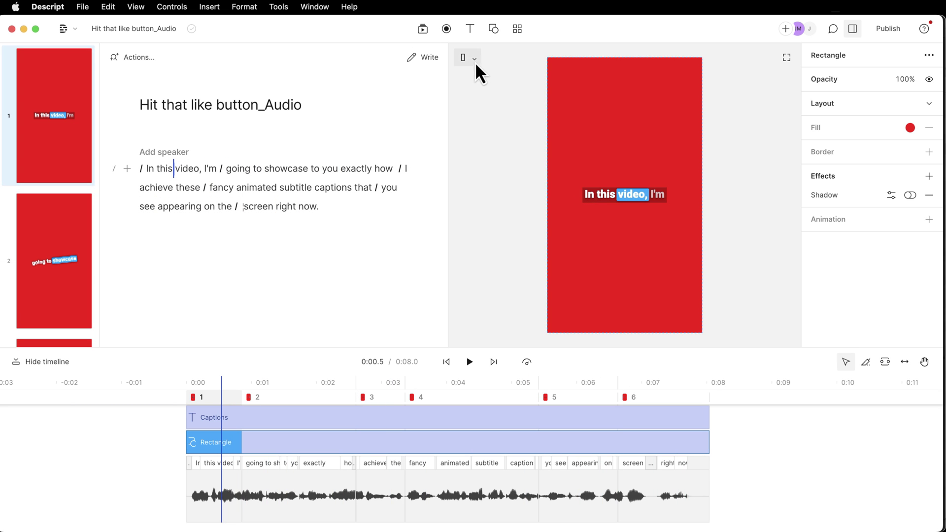
{"action": "left_click", "coordinate": [466, 56]}
Try Square 1:1 and Portrait 9:16 frames, return to Landscape 16:9, and check the frame rate.
{"action": "left_click", "coordinate": [444, 84]}
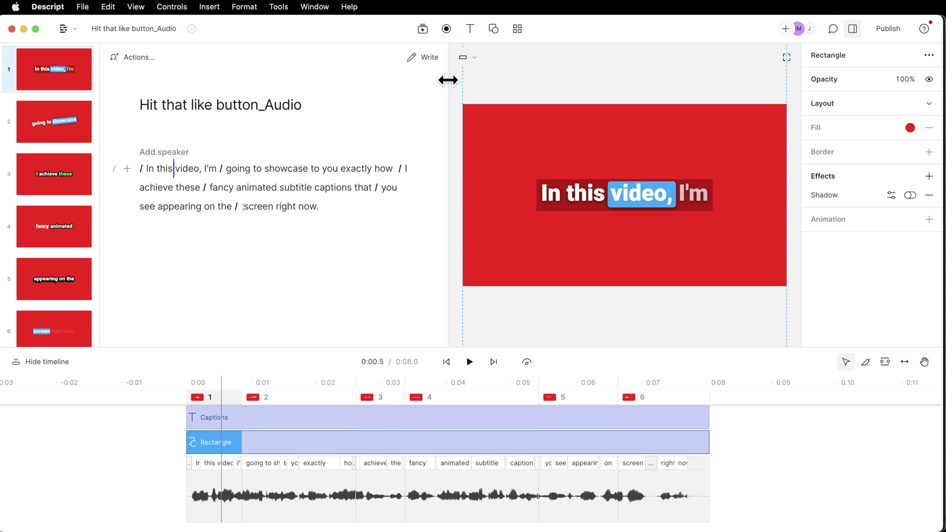
{"action": "left_click", "coordinate": [466, 56]}
{"action": "left_click", "coordinate": [454, 100]}
{"action": "left_click", "coordinate": [467, 57]}
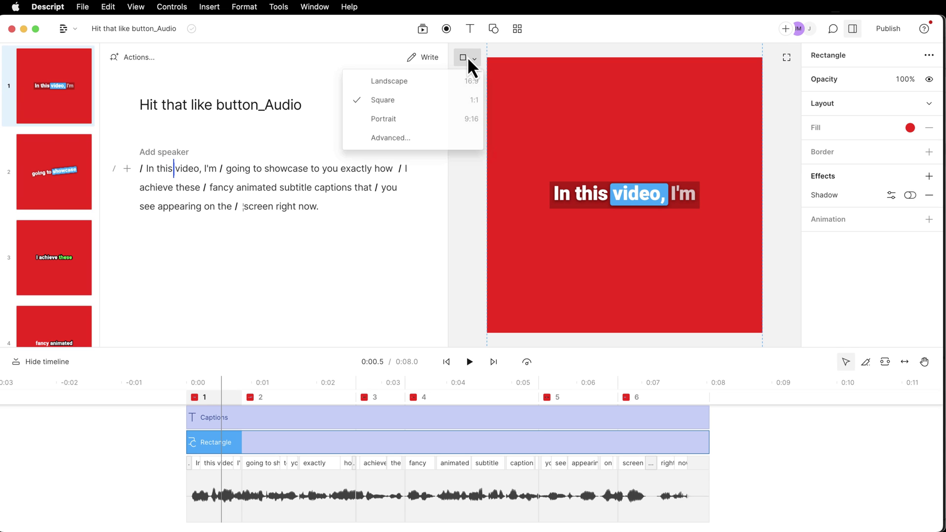
{"action": "left_click", "coordinate": [460, 84]}
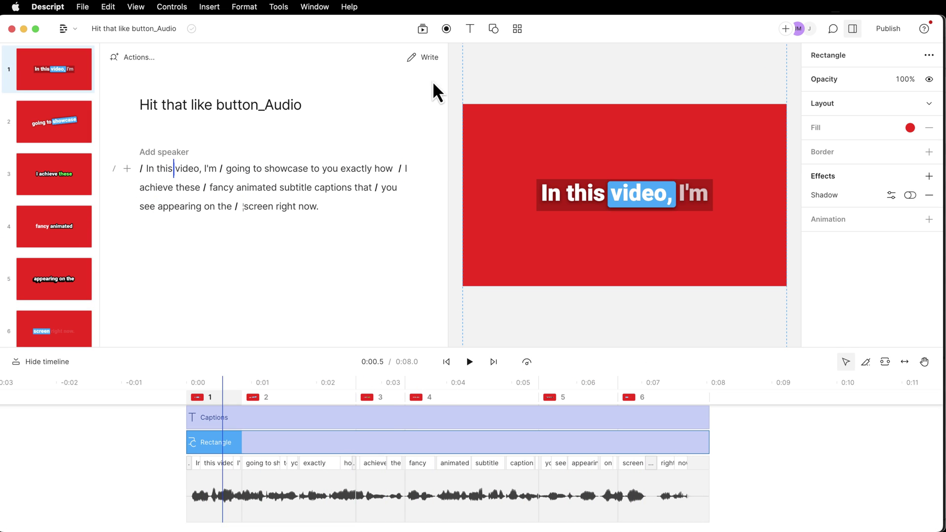
{"action": "left_click", "coordinate": [463, 58]}
{"action": "left_click", "coordinate": [458, 125]}
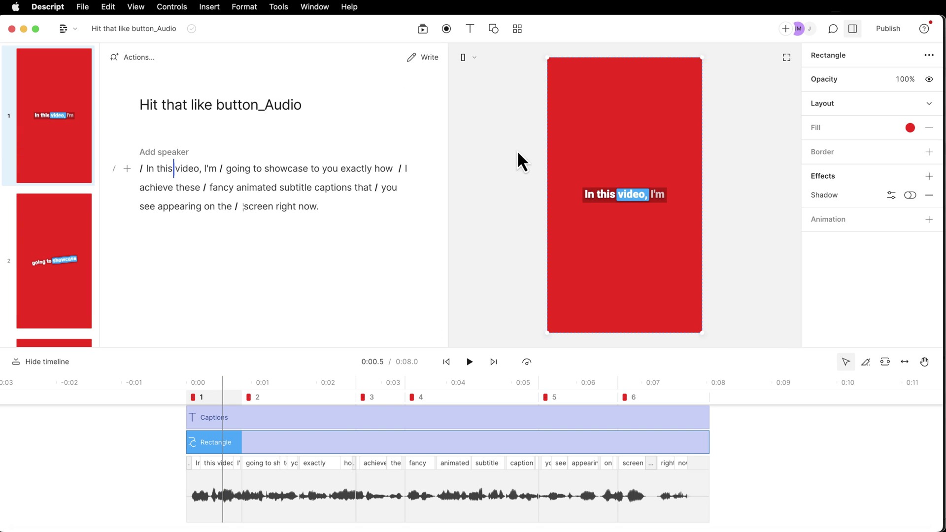
{"action": "left_click", "coordinate": [465, 59]}
{"action": "left_click", "coordinate": [462, 80]}
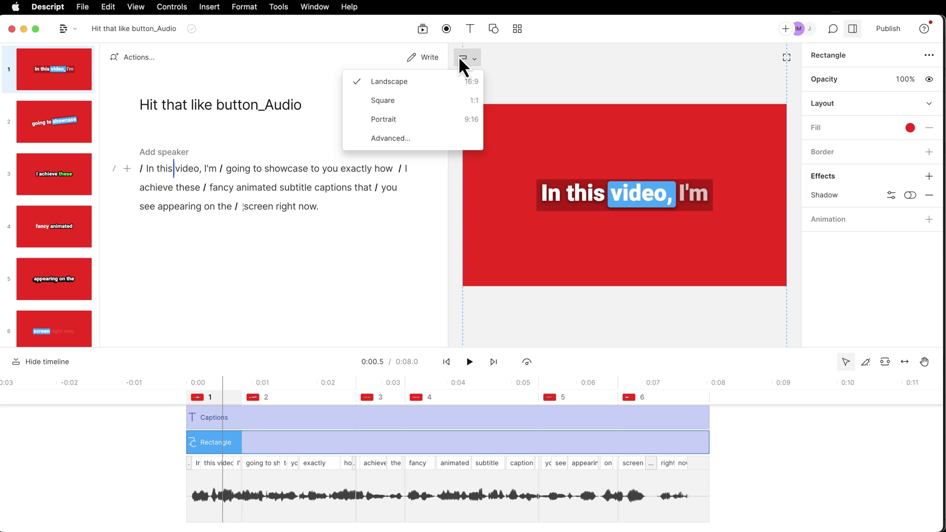
{"action": "left_click", "coordinate": [419, 143]}
{"action": "left_click", "coordinate": [437, 170]}
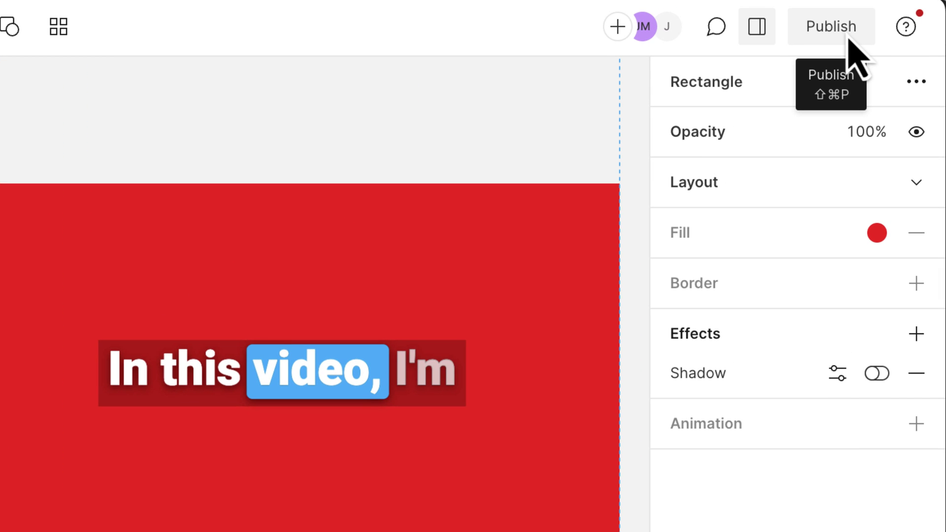
Review the Publish and Export options, leaving access at Project access required.
{"action": "left_click", "coordinate": [849, 40]}
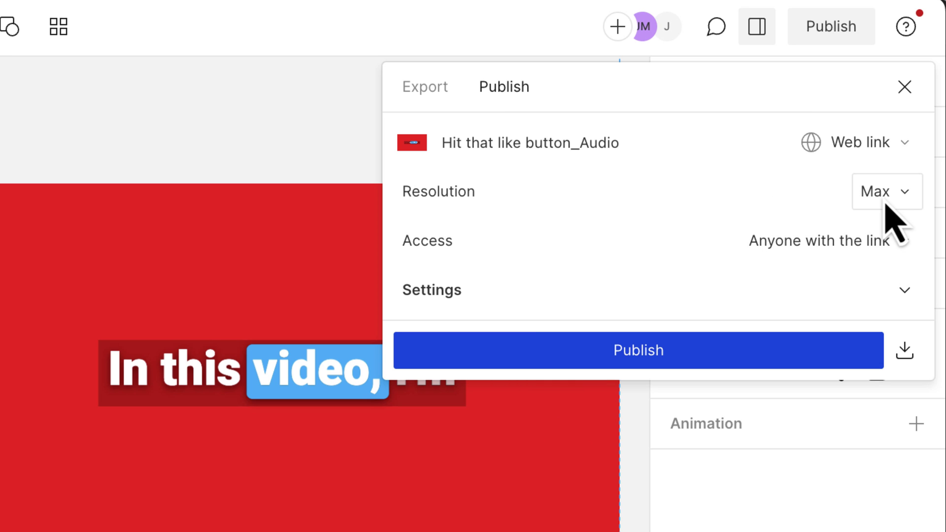
{"action": "left_click", "coordinate": [438, 92]}
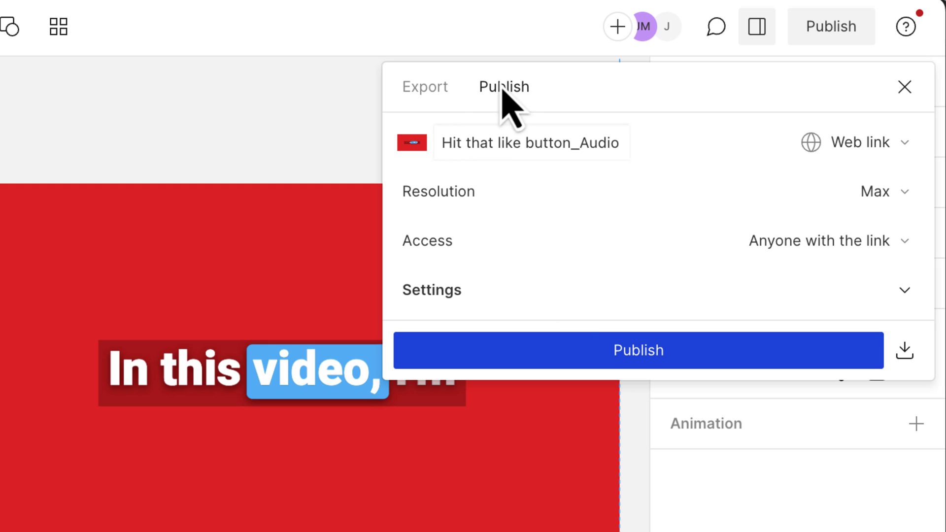
{"action": "left_click", "coordinate": [430, 96]}
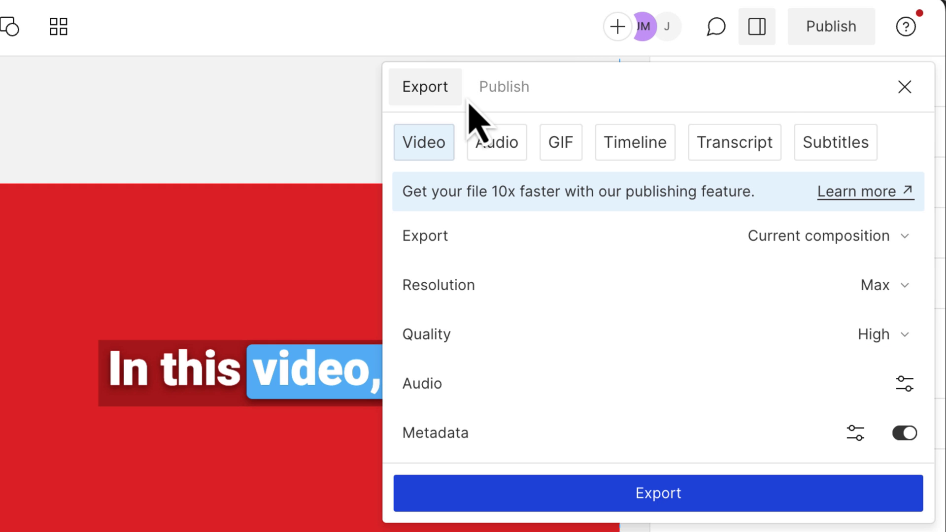
{"action": "left_click", "coordinate": [503, 106]}
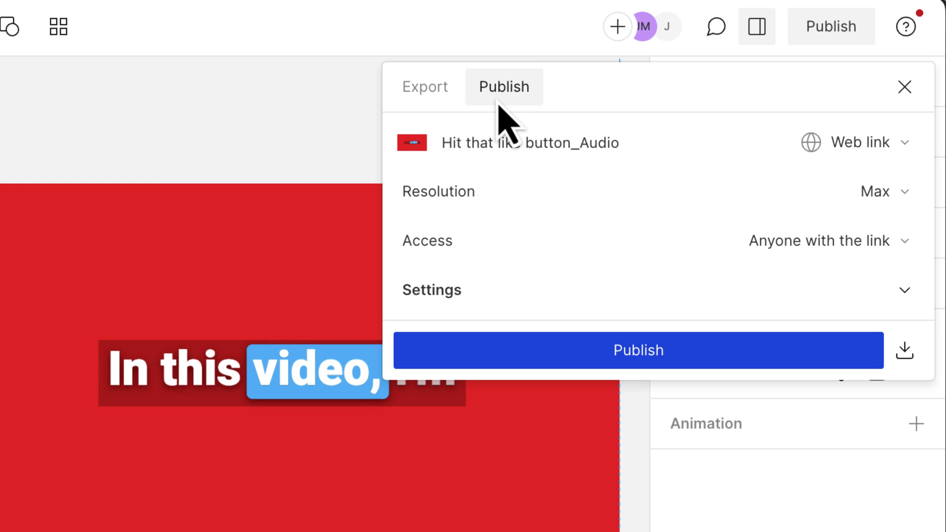
{"action": "left_click", "coordinate": [854, 251]}
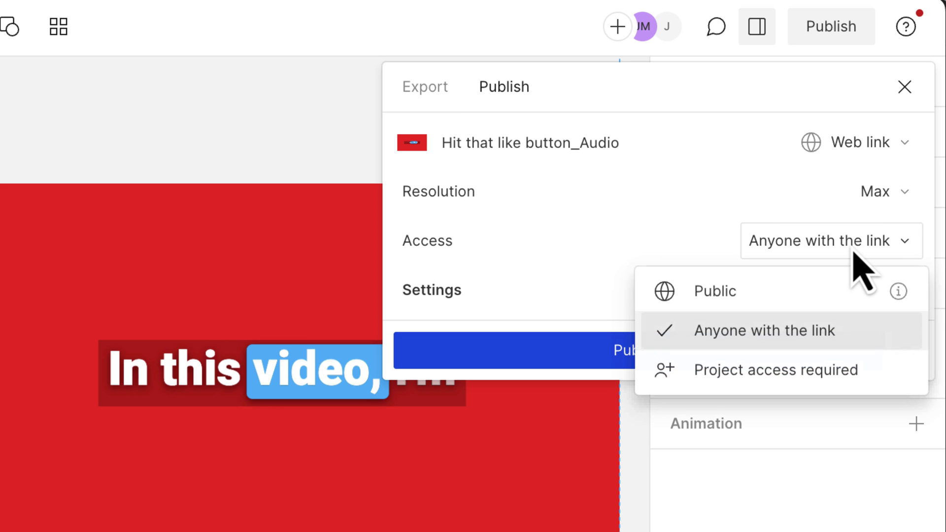
{"action": "left_click", "coordinate": [856, 400]}
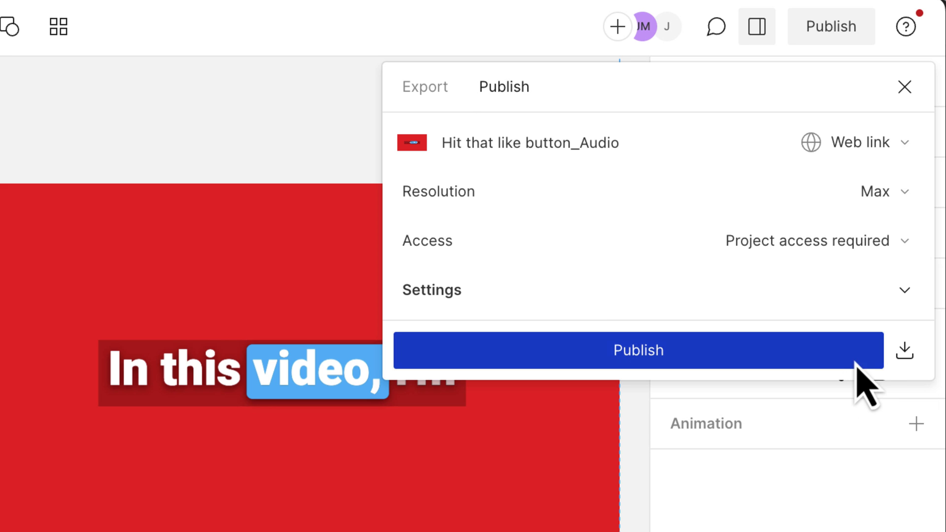
{"action": "left_click", "coordinate": [860, 253]}
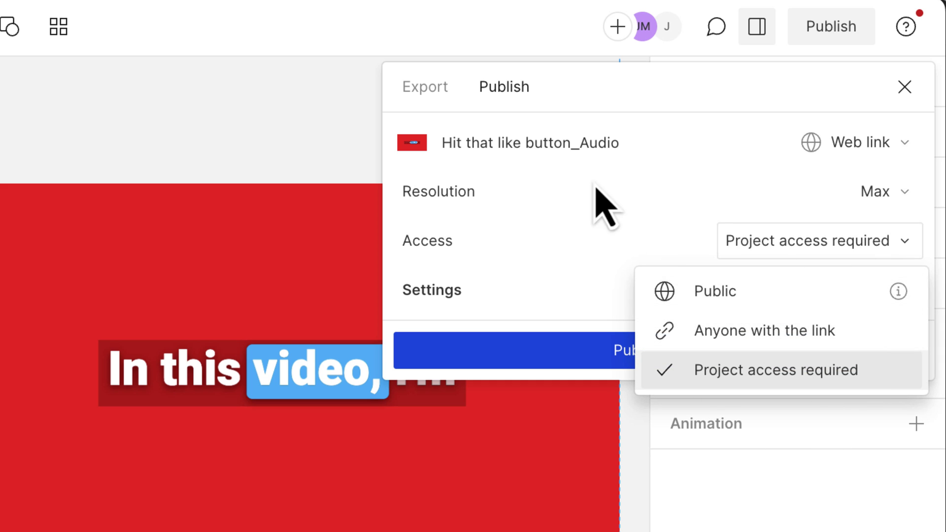
{"action": "left_click", "coordinate": [738, 197]}
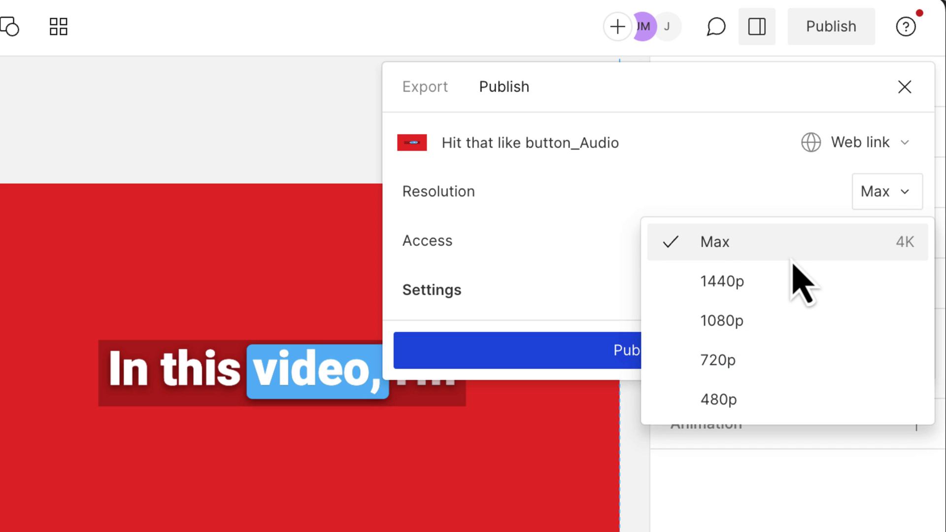
Download the caption video at Max resolution as Hit that like button_ANI.mp4.
{"action": "left_click", "coordinate": [794, 259]}
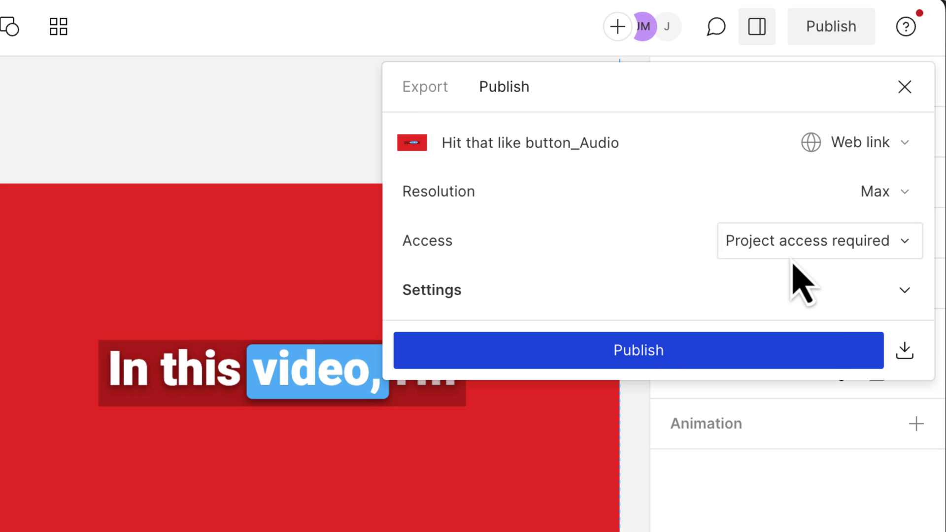
{"action": "left_click", "coordinate": [905, 364]}
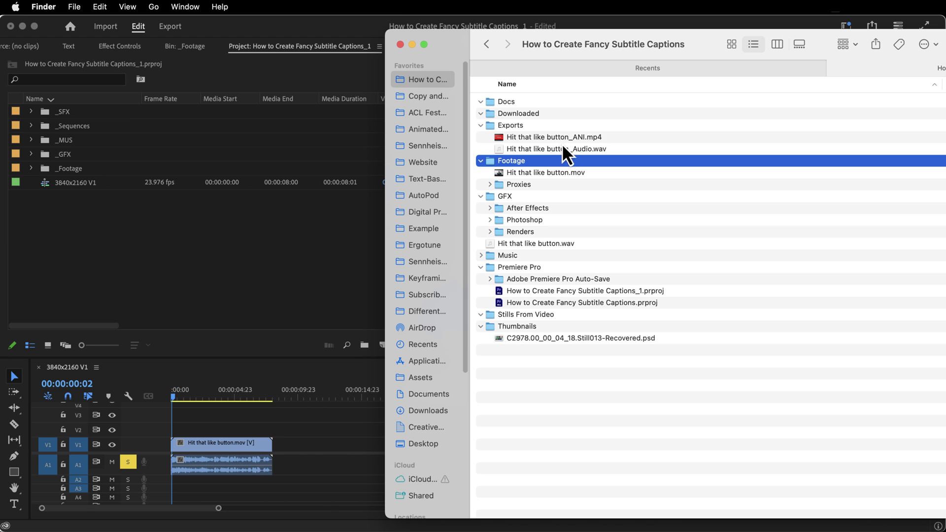
{"action": "left_click", "coordinate": [521, 137]}
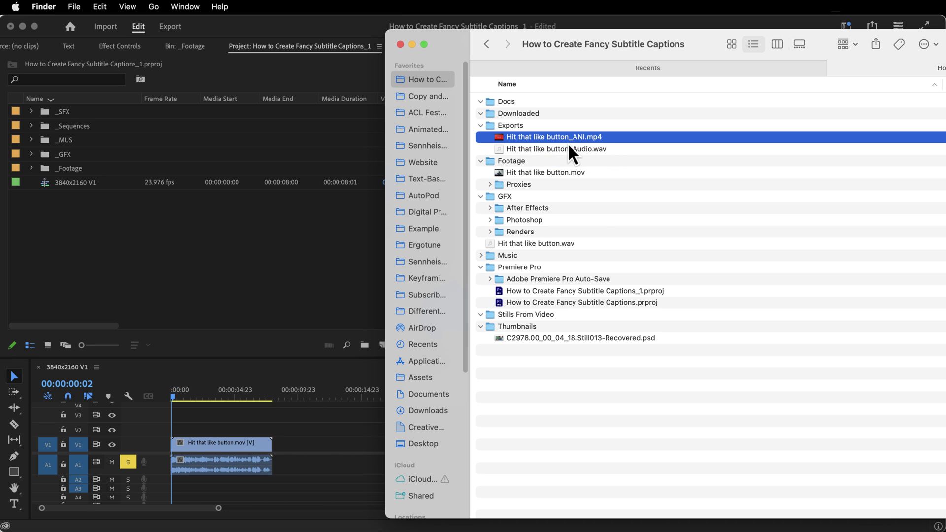
Import Hit that like button_ANI.mp4, place it on V2 above the footage, and delete its audio.
{"action": "left_click_drag", "start_coordinate": [563, 140], "coordinate": [275, 289]}
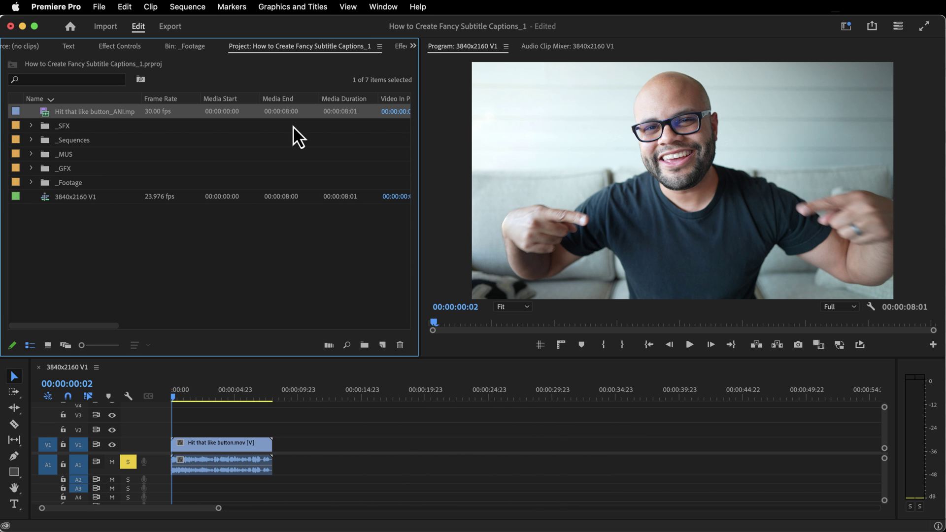
{"action": "left_click_drag", "start_coordinate": [64, 113], "coordinate": [166, 437]}
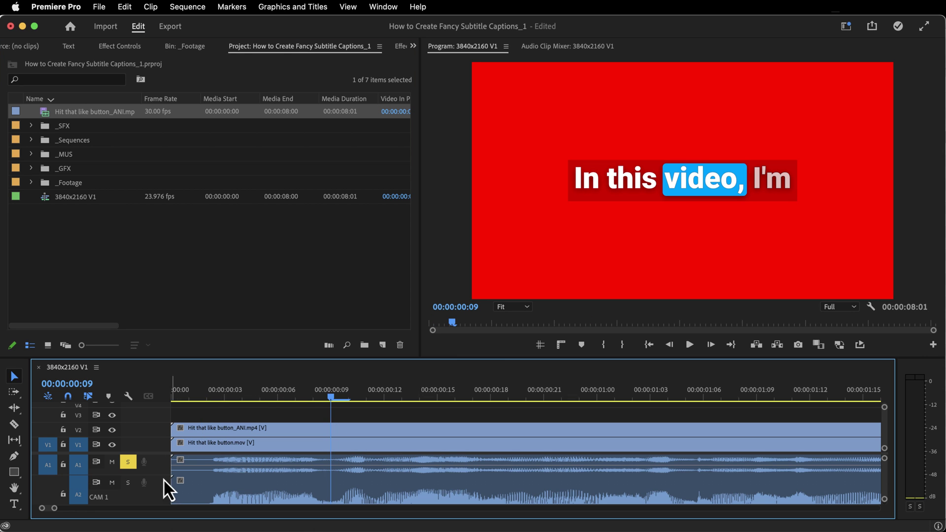
{"action": "key", "text": "minus"}
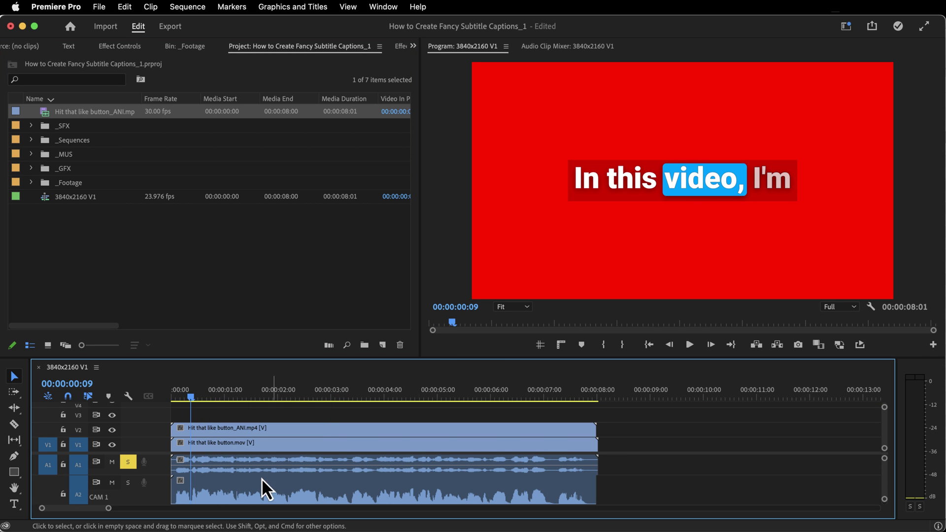
{"action": "key", "text": "alt+minus"}
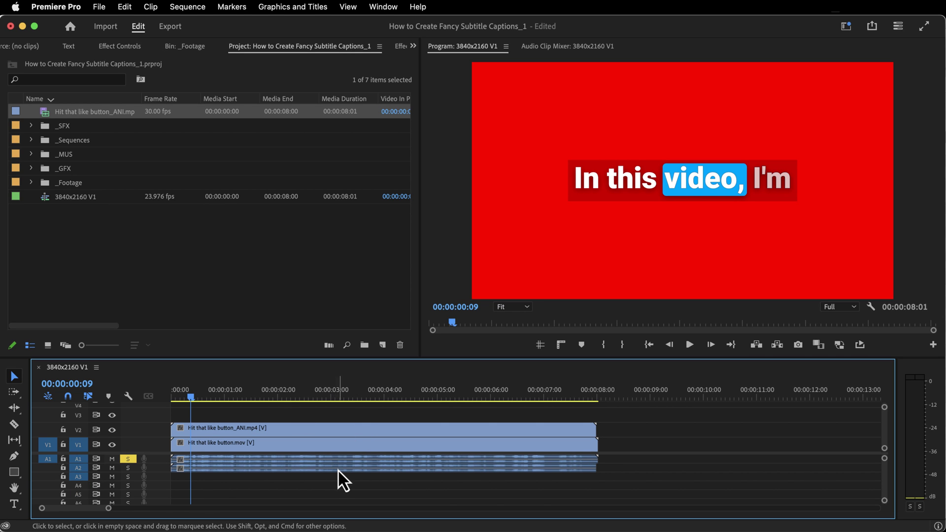
{"action": "left_click", "coordinate": [338, 470]}
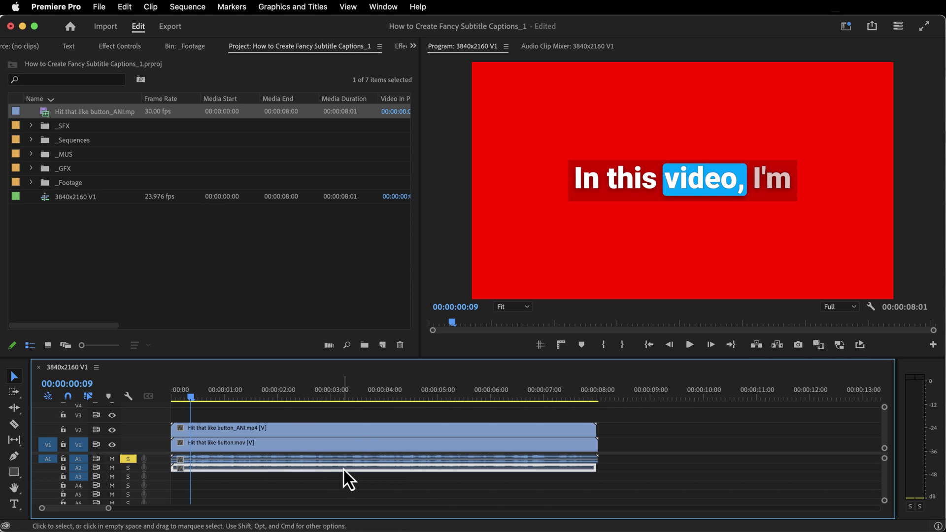
{"action": "key", "text": "Delete"}
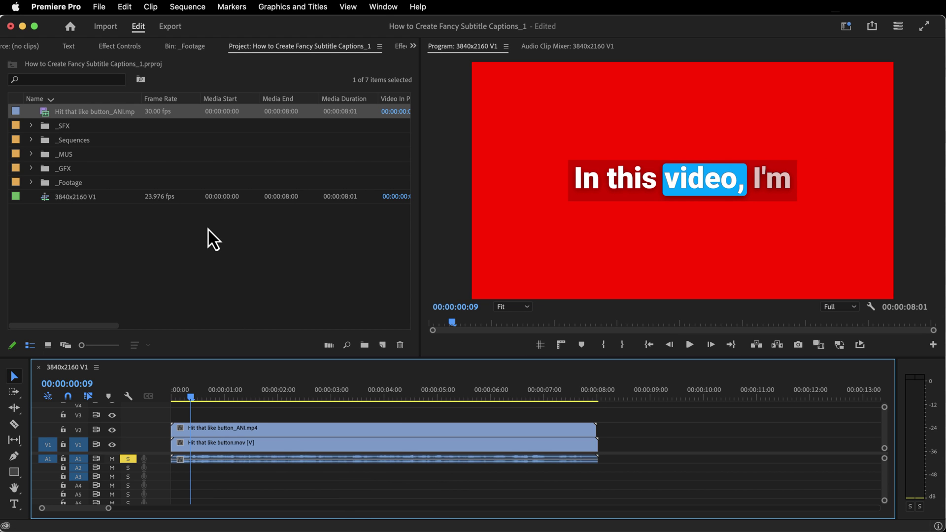
Apply Ultra Key to the V2 caption clip, sampling its red background as the key colour.
{"action": "key", "text": "shift+7"}
{"action": "type", "text": "ultra key"}
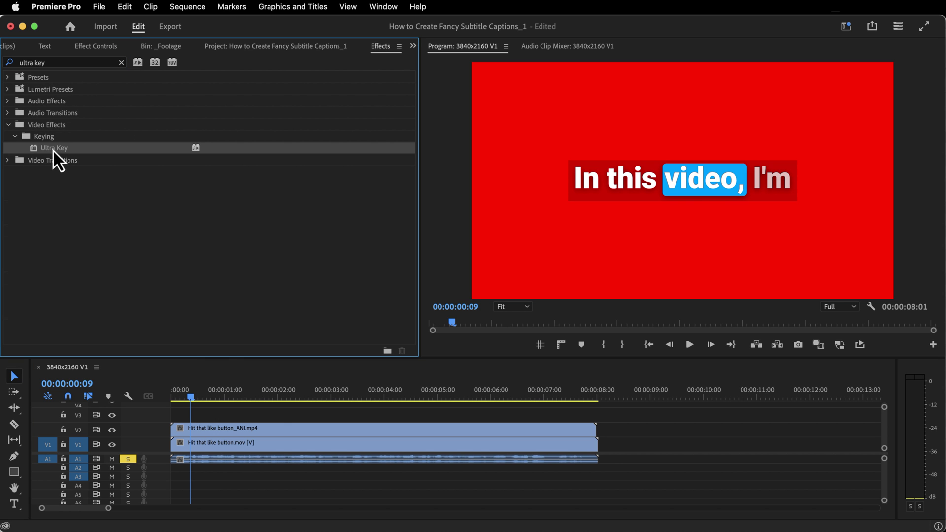
{"action": "left_click_drag", "start_coordinate": [53, 148], "coordinate": [251, 431]}
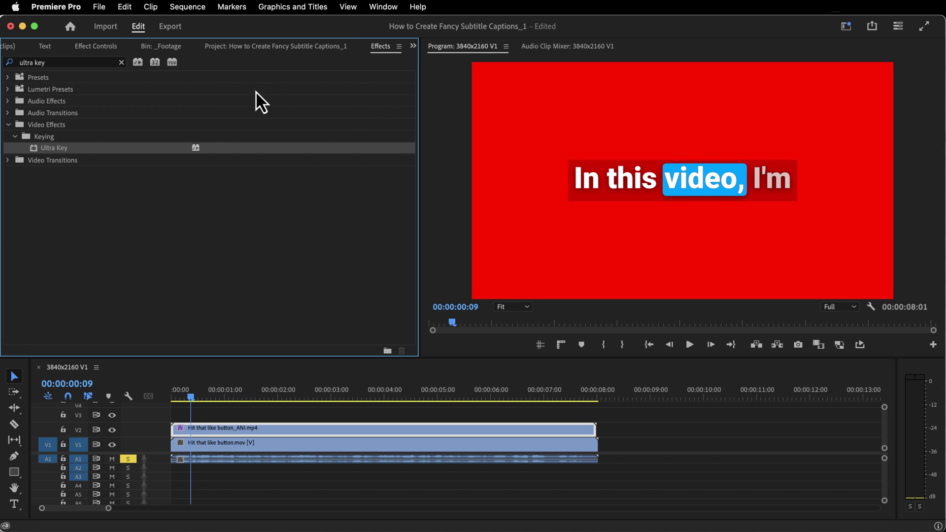
{"action": "left_click", "coordinate": [112, 48]}
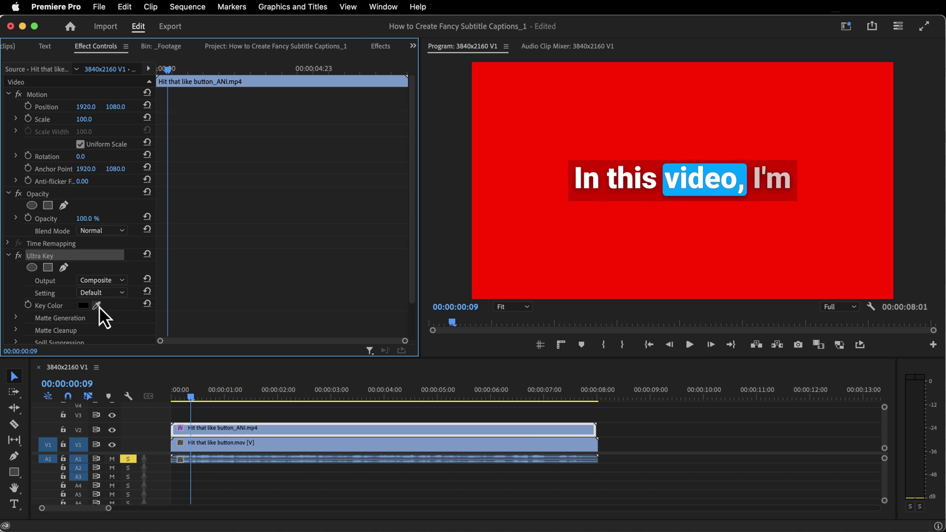
{"action": "left_click_drag", "start_coordinate": [96, 306], "coordinate": [538, 238]}
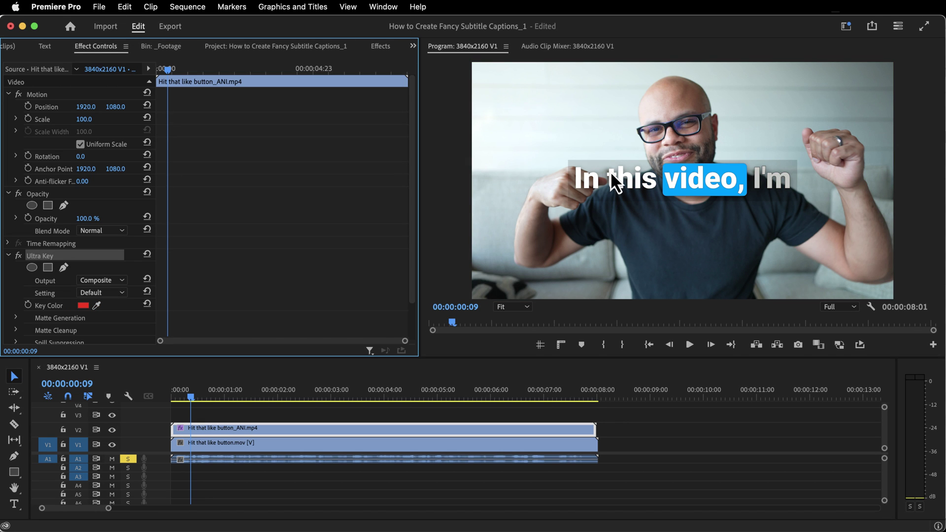
Move the captions down to Position Y 1738 and play back the keyed captions over the footage.
{"action": "left_click_drag", "start_coordinate": [112, 107], "coordinate": [114, 108]}
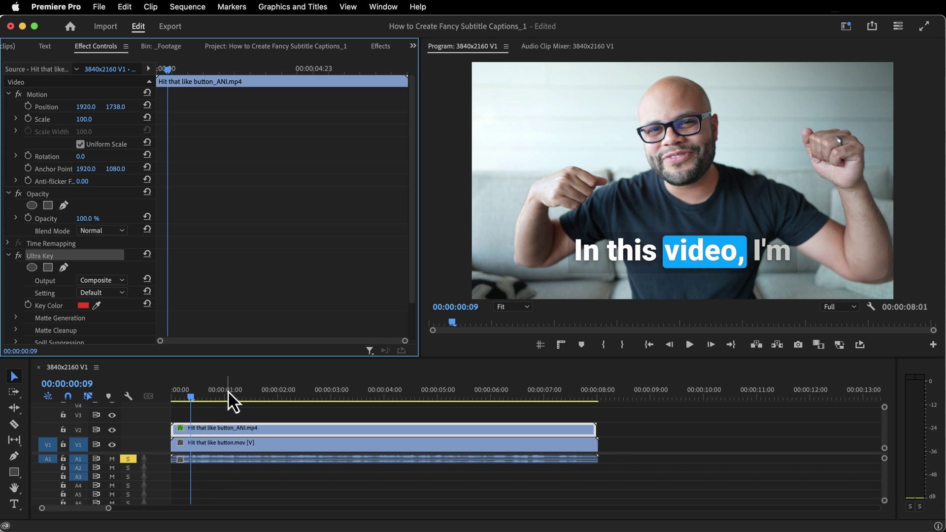
{"action": "left_click_drag", "start_coordinate": [227, 391], "coordinate": [143, 395]}
{"action": "key", "text": "space"}
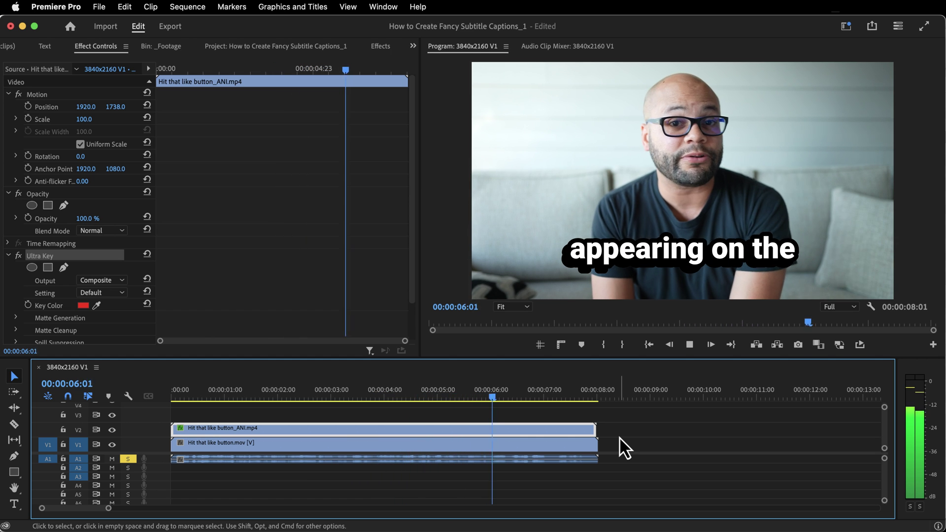
{"action": "key", "text": "space"}
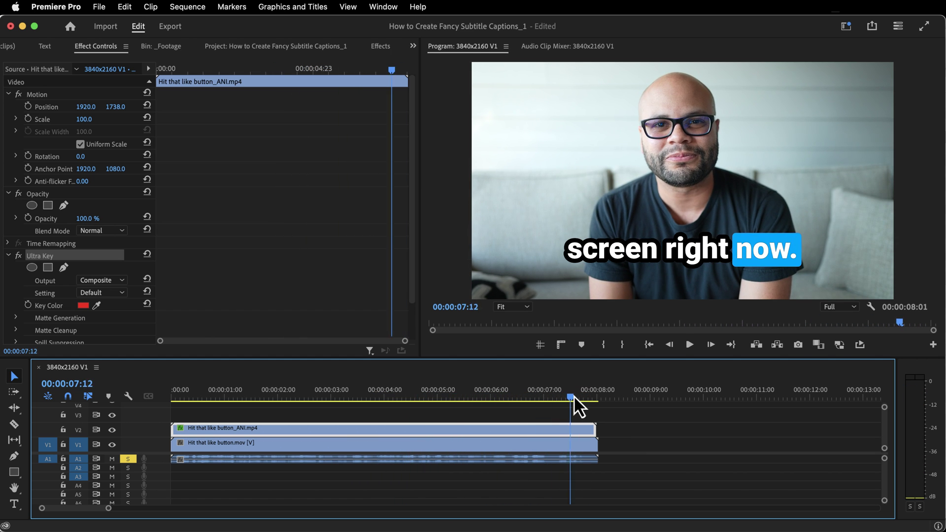
{"action": "left_click", "coordinate": [539, 397]}
{"action": "left_click_drag", "start_coordinate": [533, 397], "coordinate": [584, 404]}
{"action": "key", "text": "super+Tab"}
{"action": "key", "text": "super+Tab"}
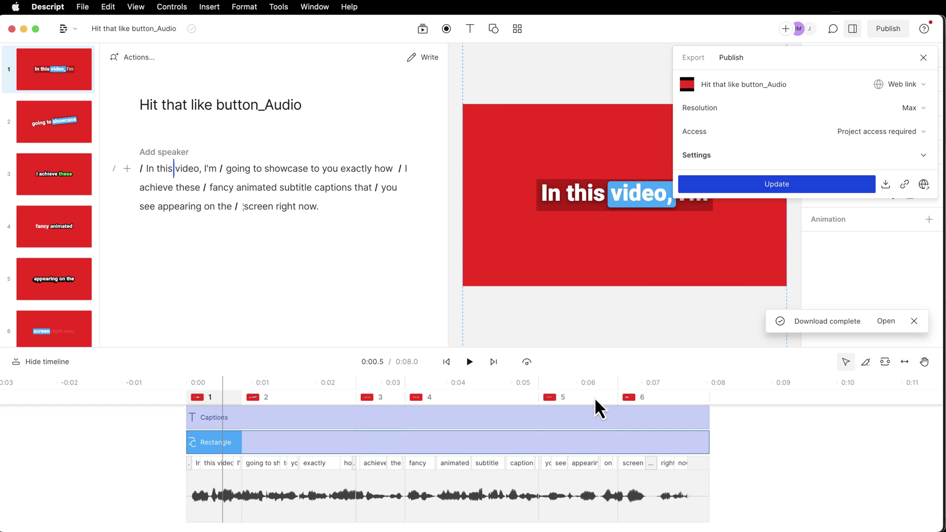
{"action": "left_click", "coordinate": [738, 140]}
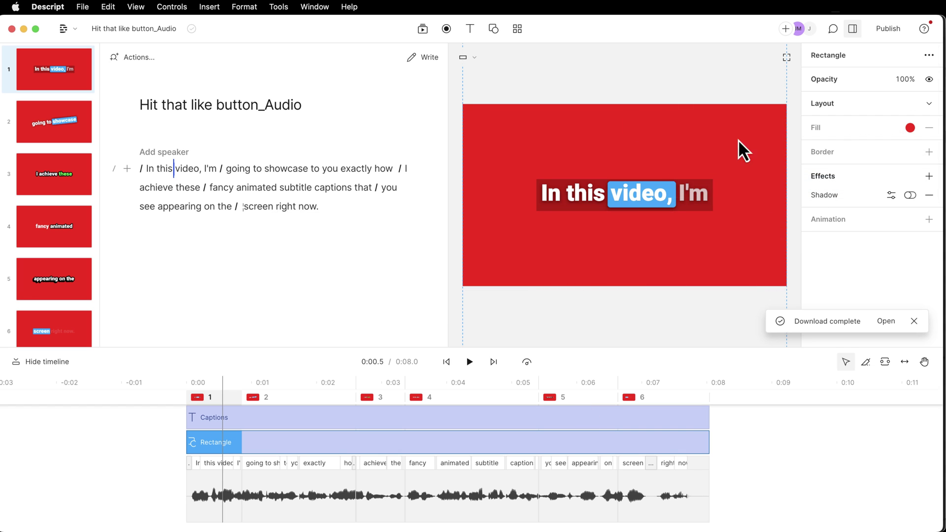
{"action": "left_click", "coordinate": [576, 383]}
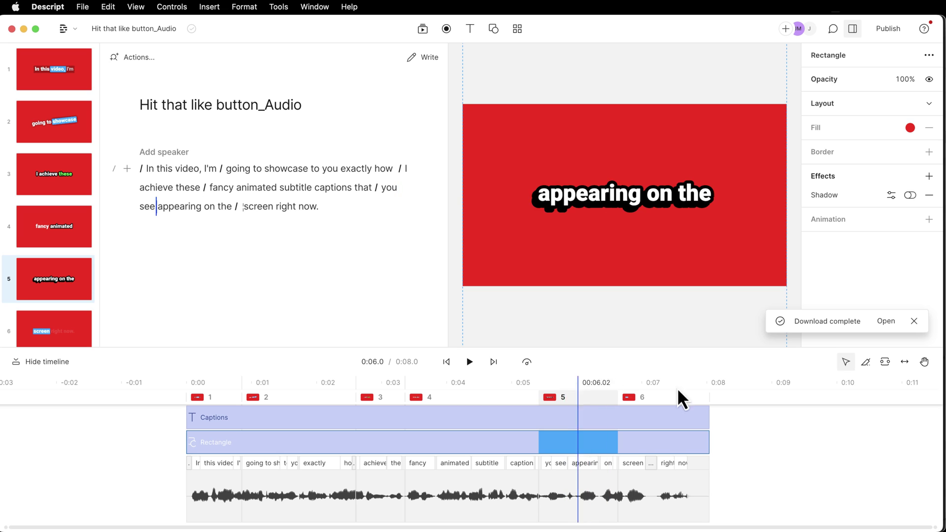
{"action": "left_click", "coordinate": [614, 379]}
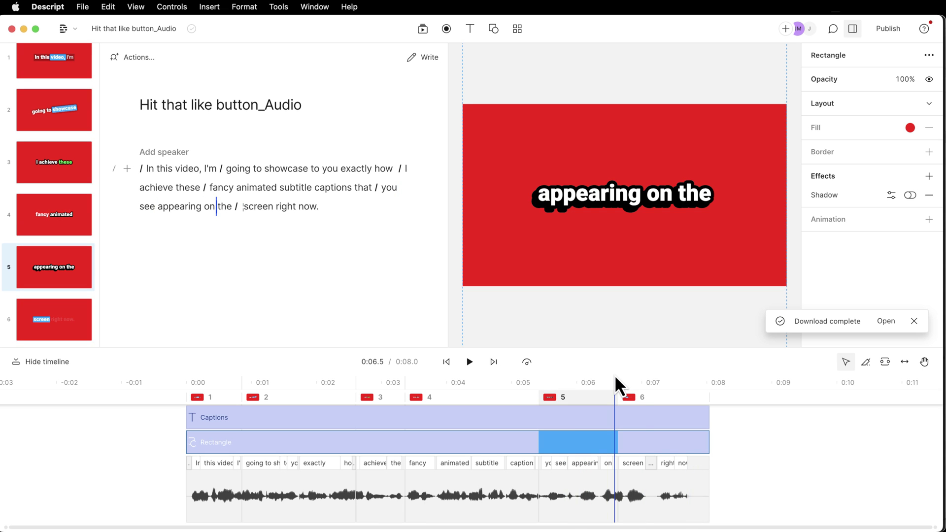
{"action": "left_click", "coordinate": [452, 391]}
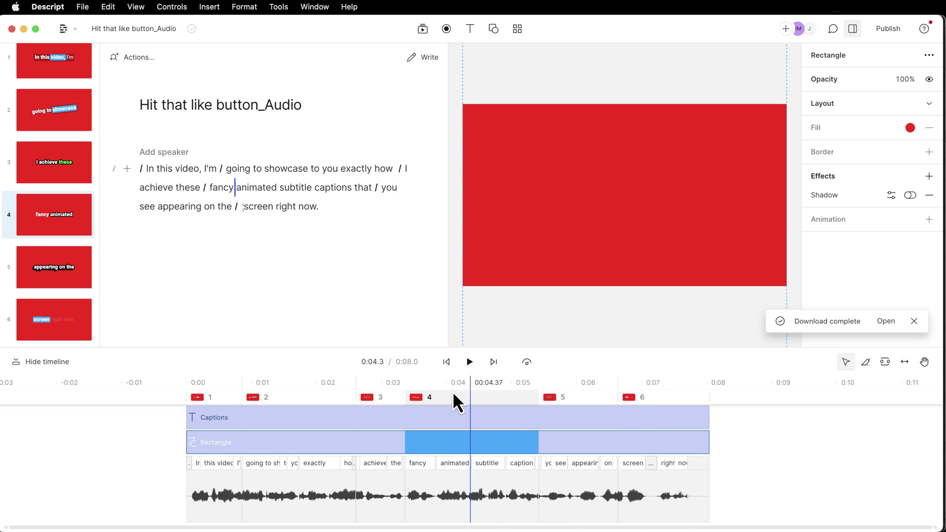
{"action": "left_click", "coordinate": [494, 392]}
{"action": "left_click", "coordinate": [576, 383]}
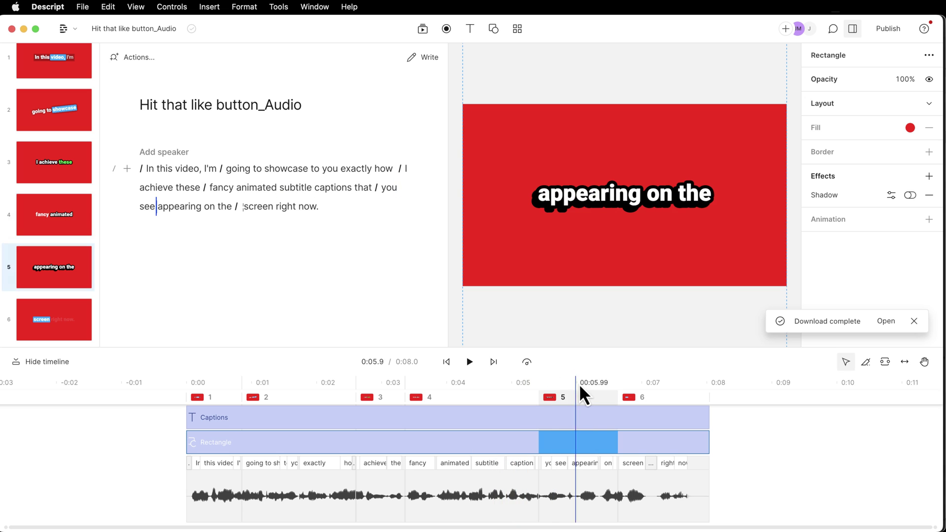
{"action": "left_click", "coordinate": [640, 380]}
{"action": "left_click", "coordinate": [473, 382]}
{"action": "left_click", "coordinate": [342, 382]}
{"action": "left_click", "coordinate": [194, 390]}
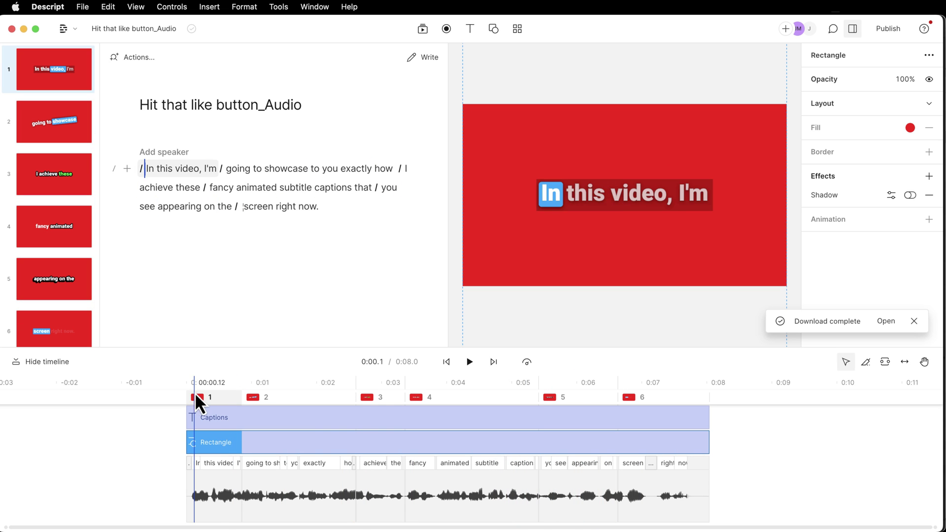
{"action": "left_click", "coordinate": [470, 384]}
{"action": "left_click", "coordinate": [607, 385]}
{"action": "left_click", "coordinate": [640, 385]}
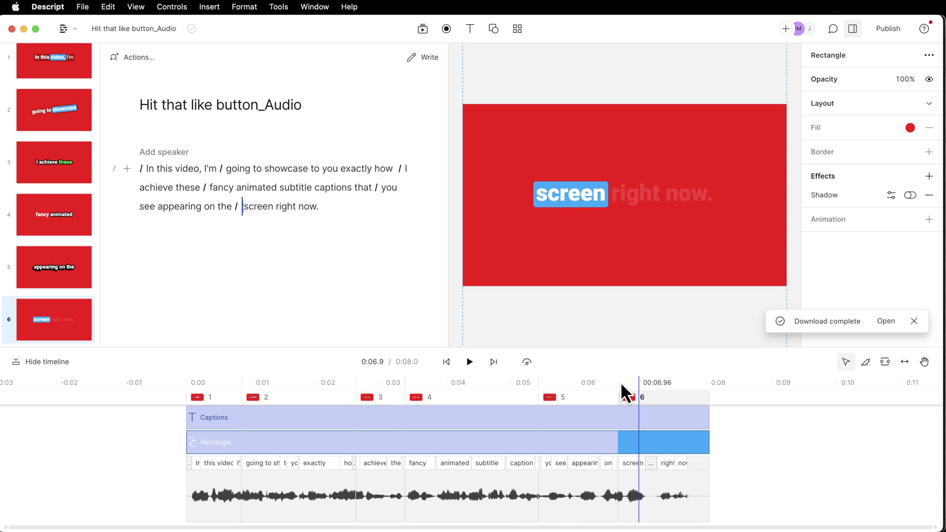
{"action": "left_click", "coordinate": [424, 396]}
{"action": "left_click", "coordinate": [291, 398]}
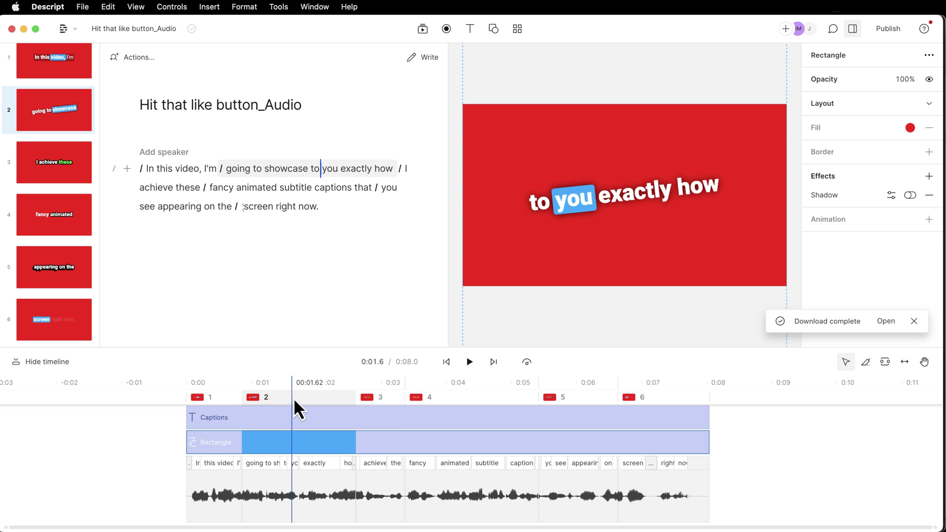